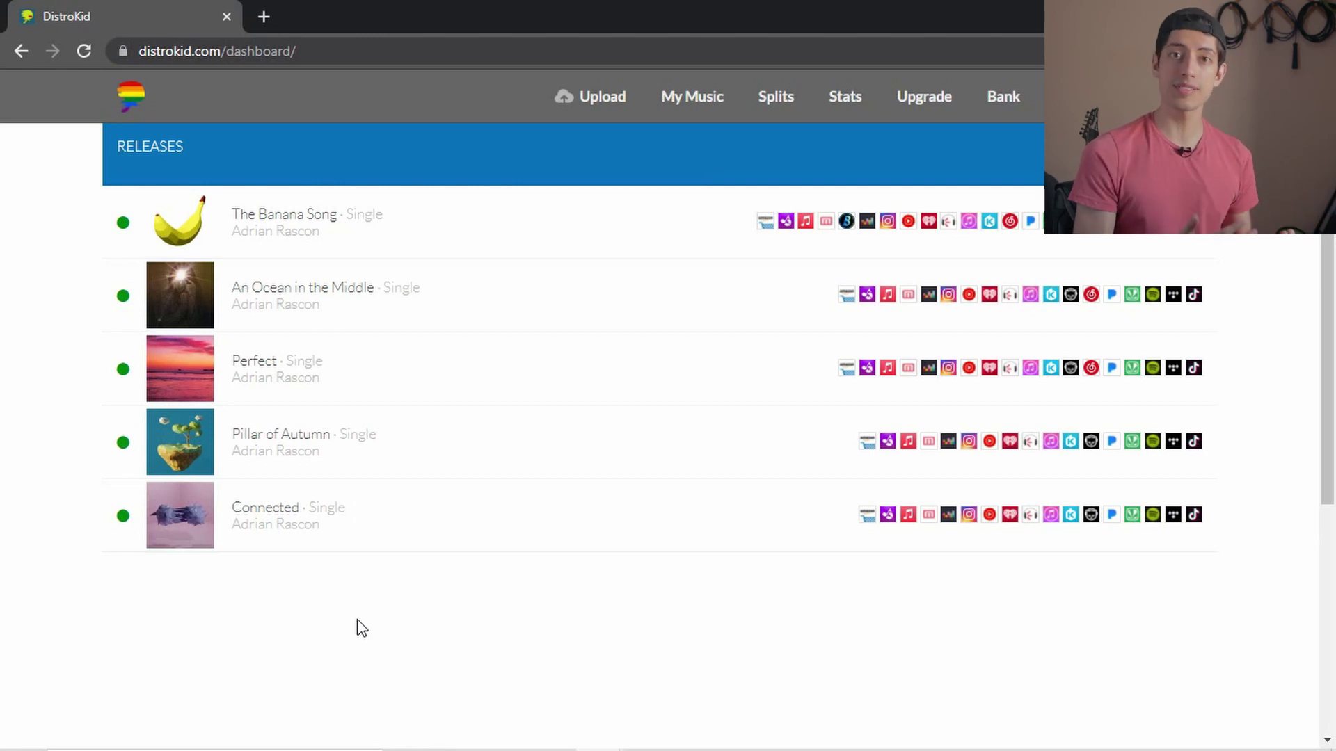
Start a new upload and review the store checklist, with every store except Snapchat (beta) checked
click(573, 110)
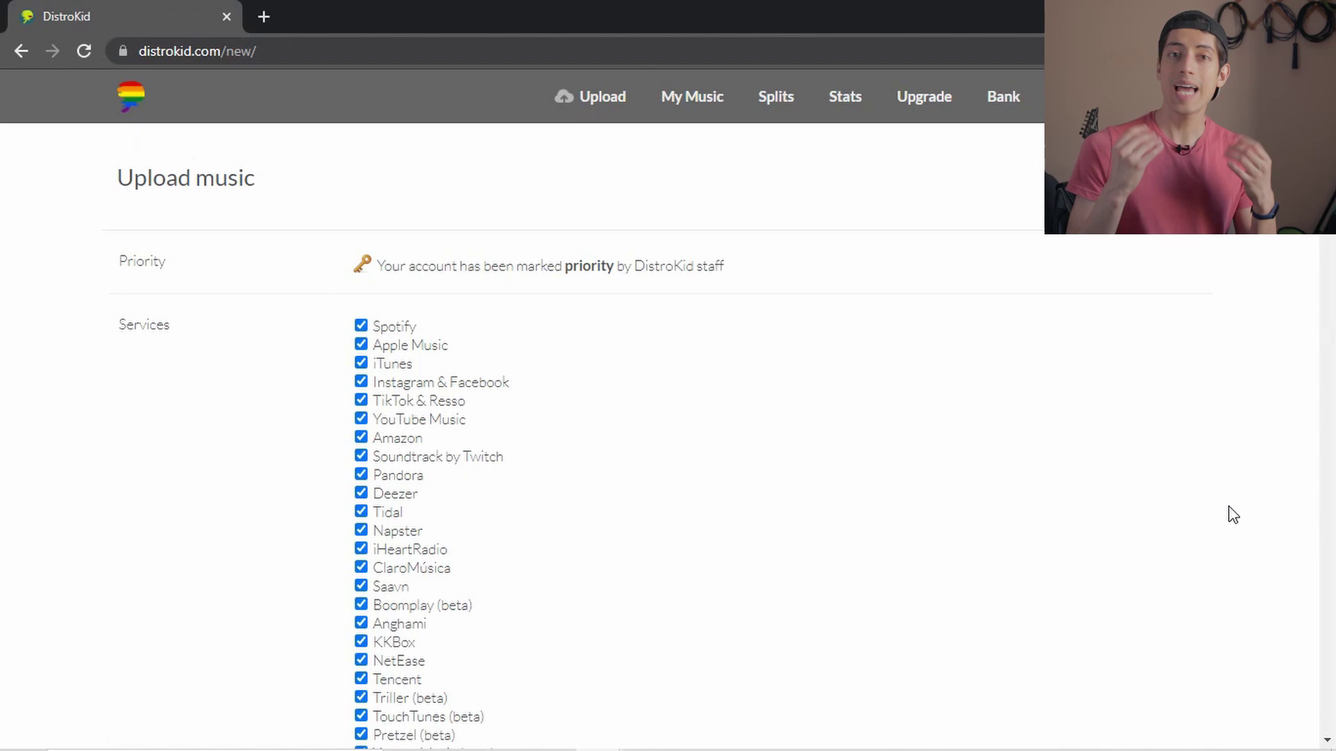
scroll(199, 502, down, 1)
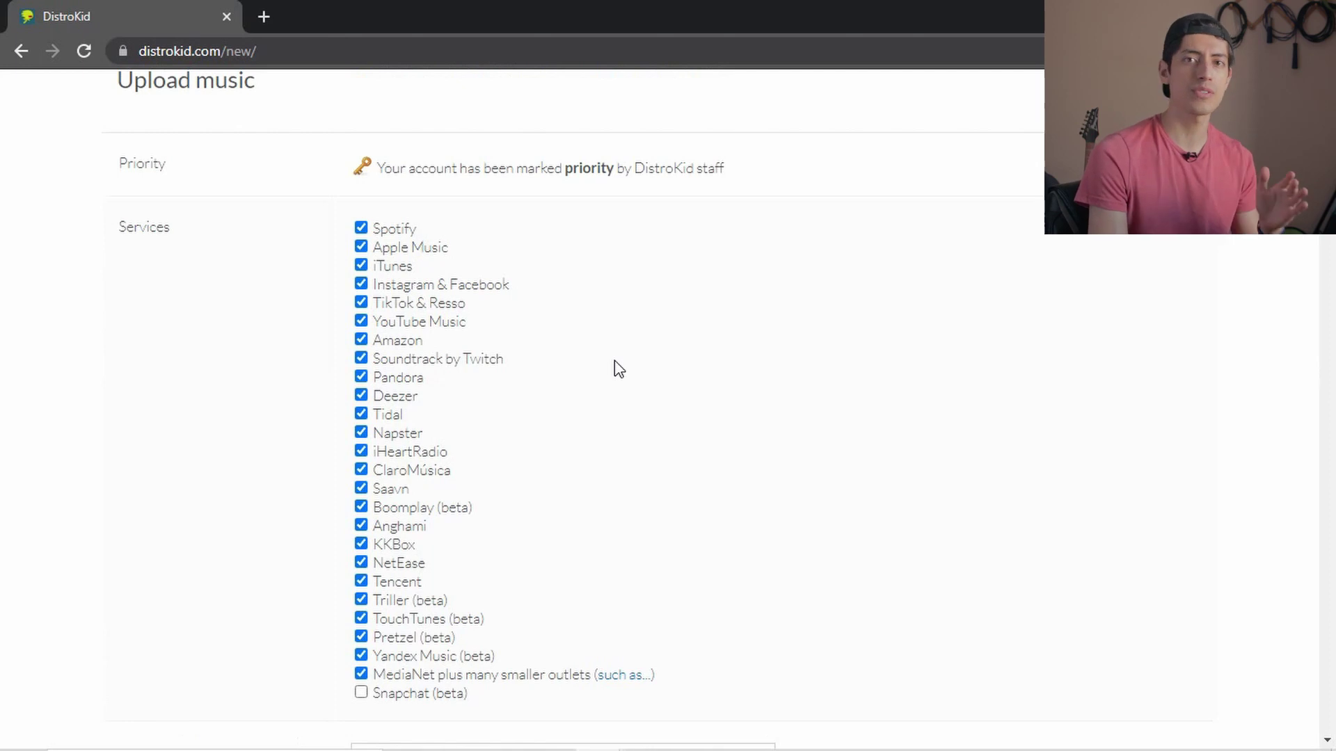
scroll(618, 352, down, 2)
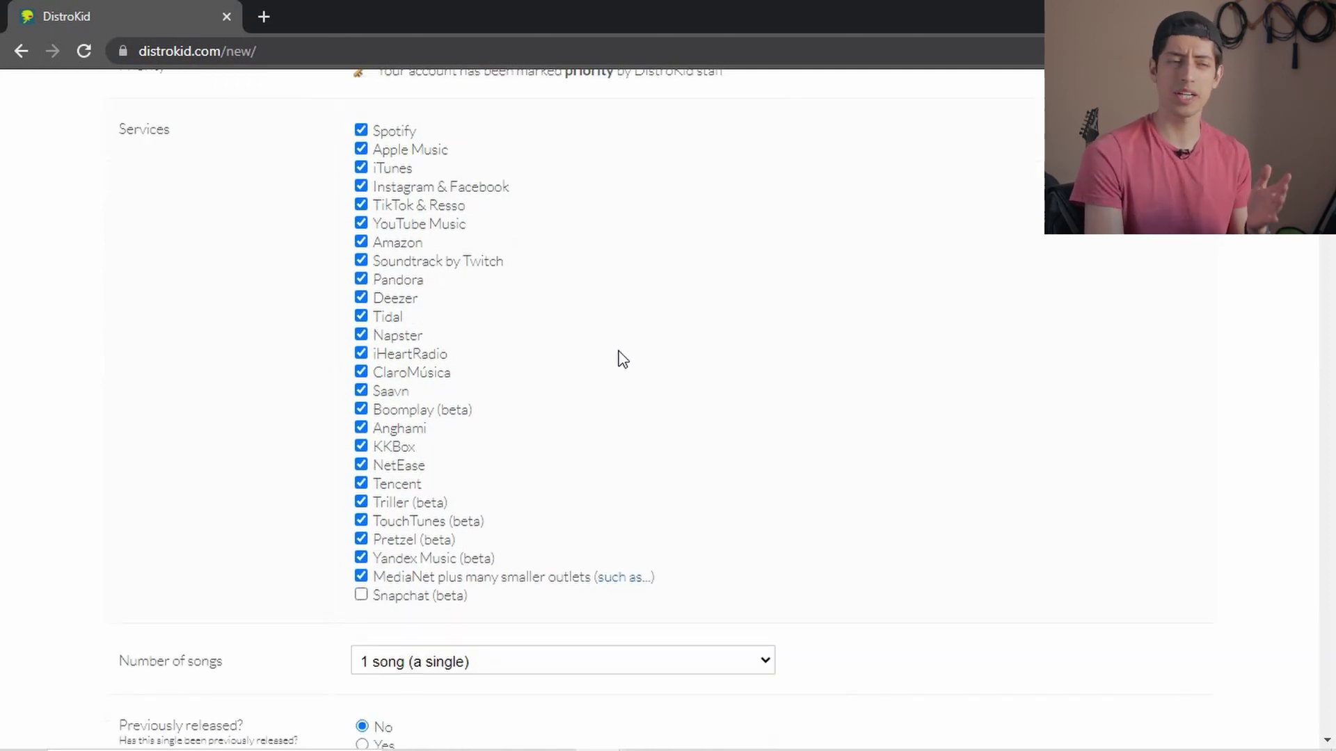
scroll(264, 436, down, 4)
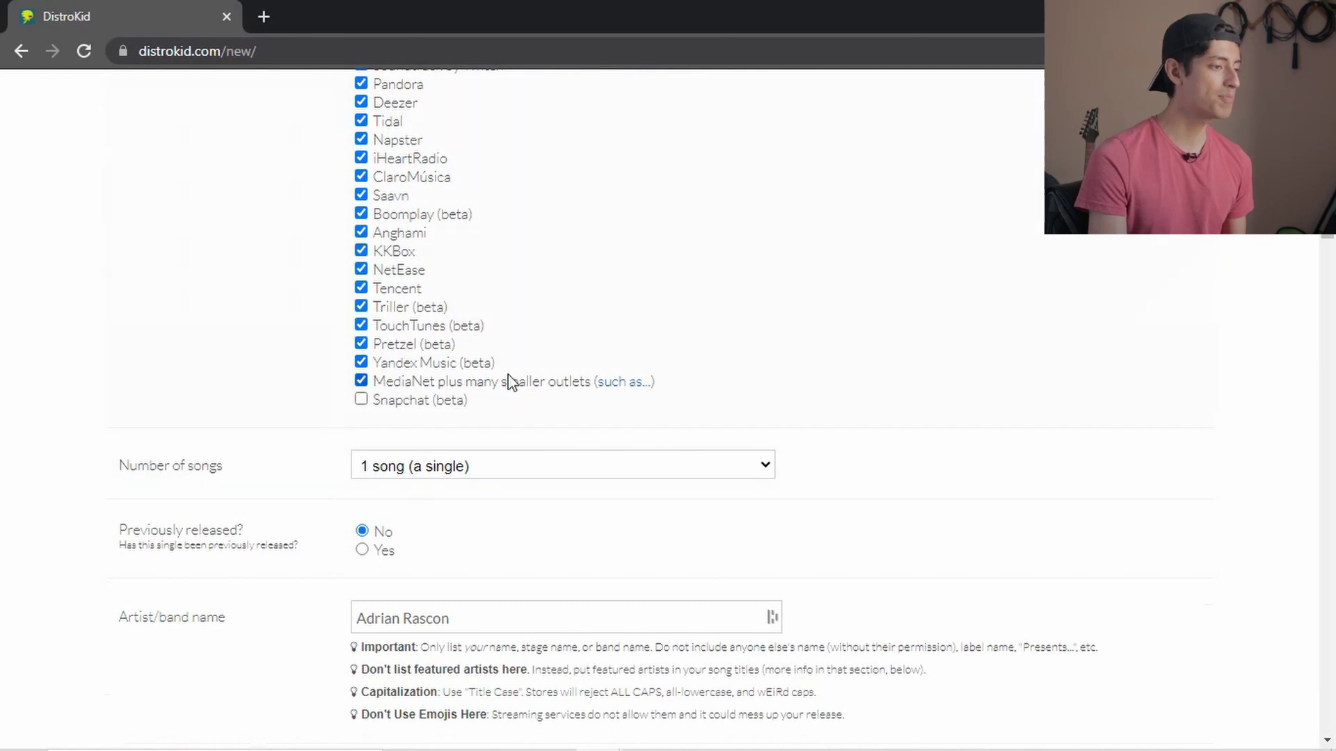
scroll(369, 350, down, 2)
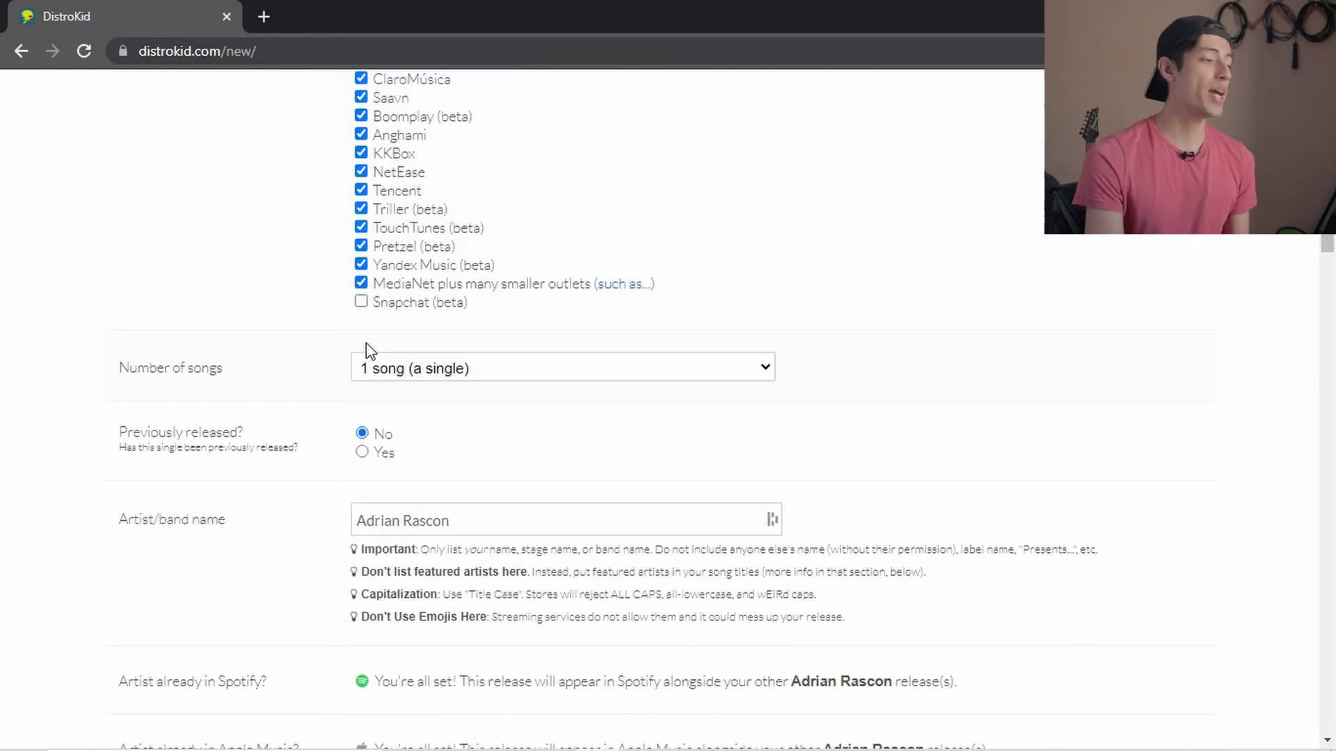
click(494, 371)
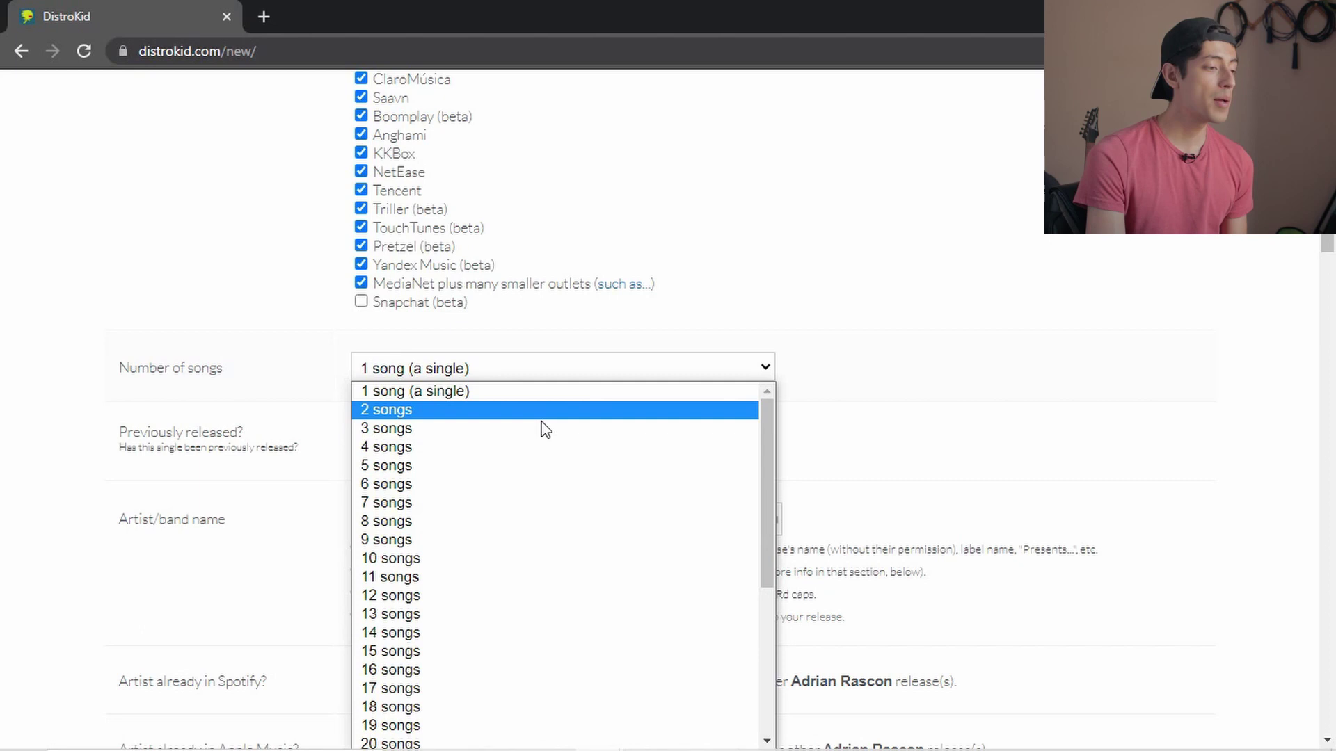
scroll(668, 469, down, 2)
scroll(668, 469, down, 4)
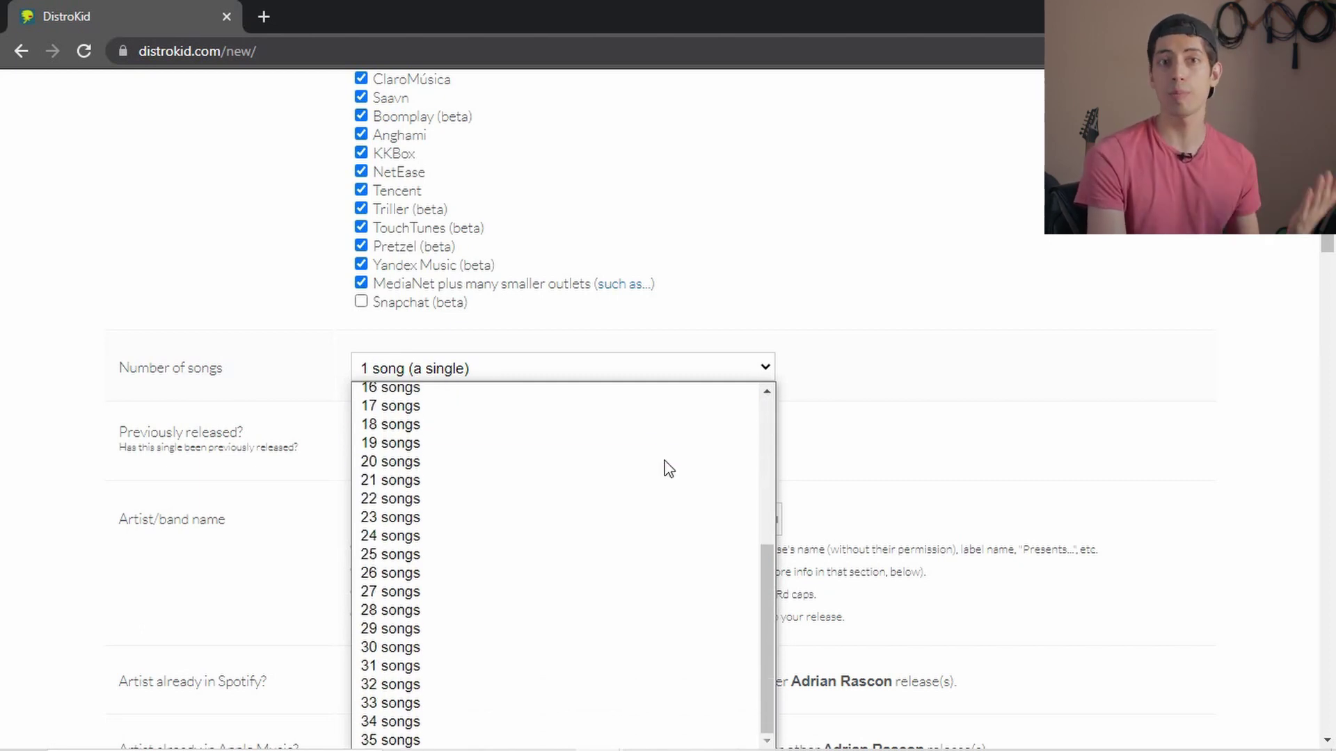
scroll(414, 421, down, 1)
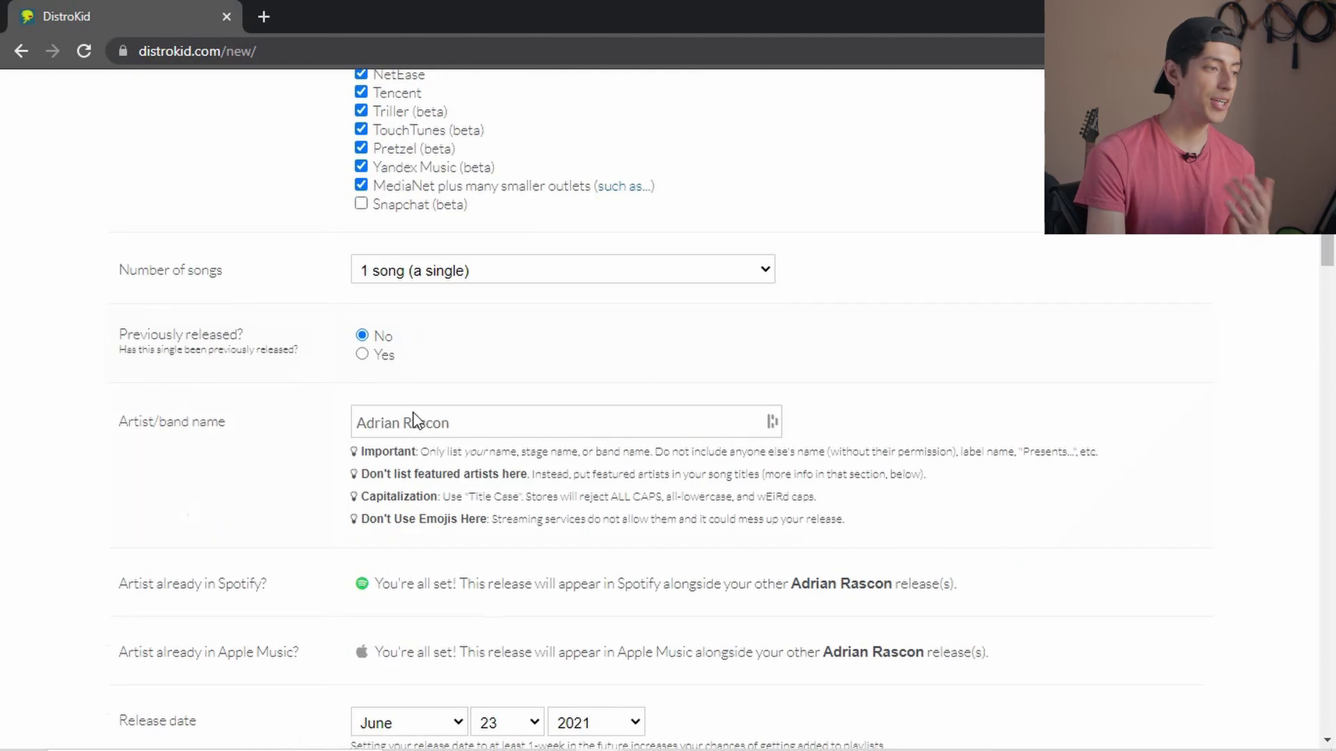
click(377, 354)
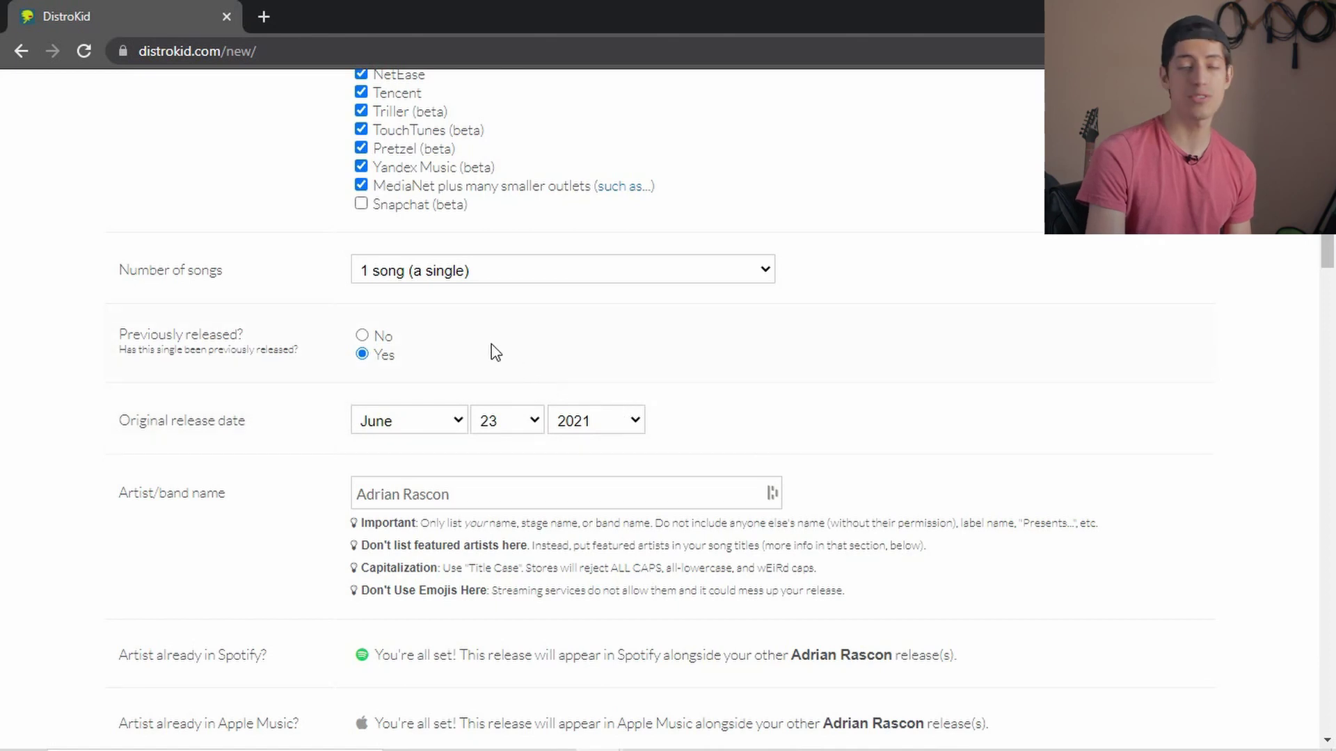
click(362, 335)
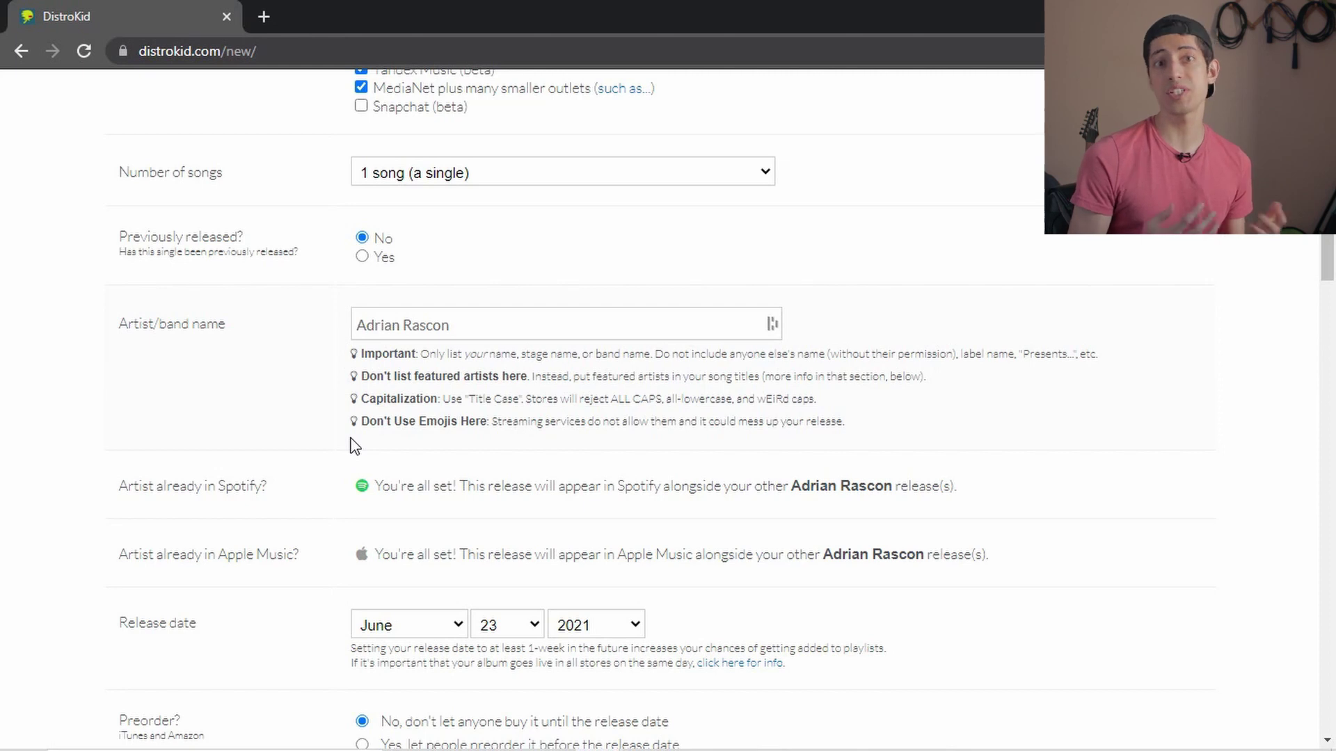
scroll(144, 329, down, 1)
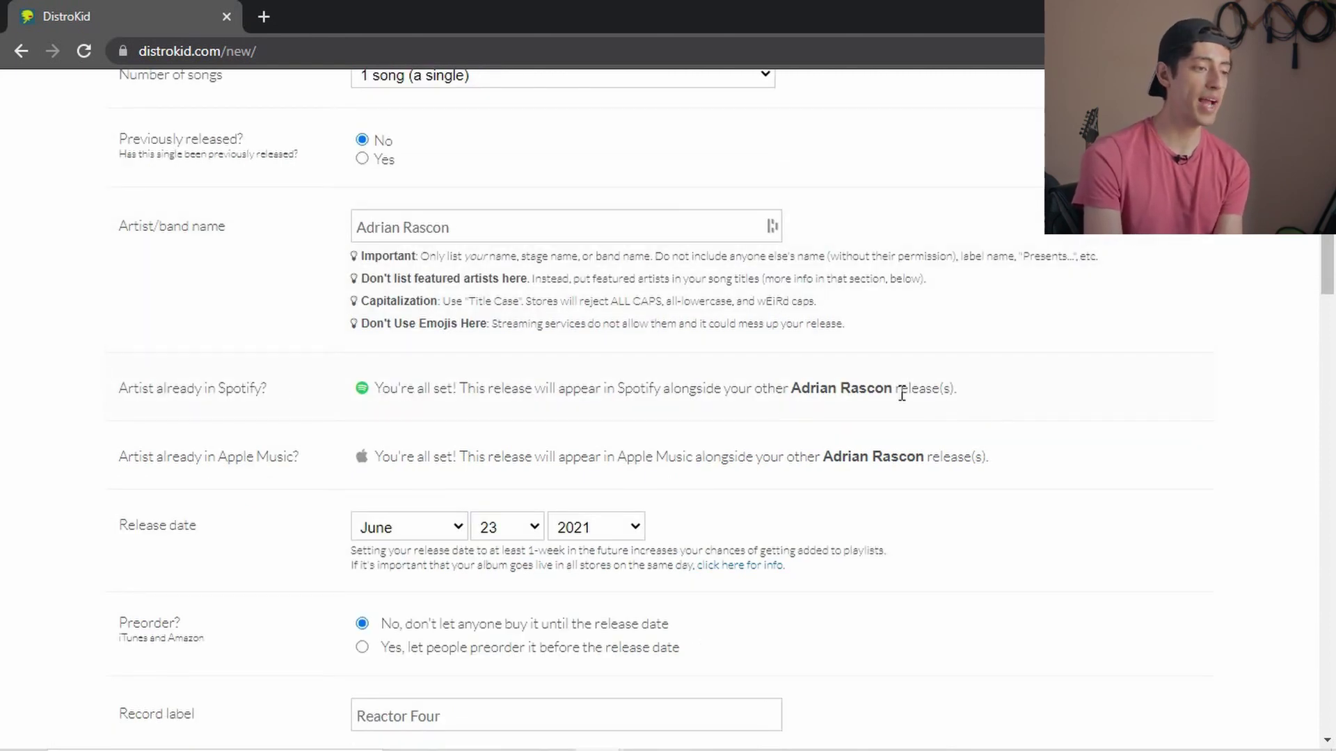
drag(800, 389, 850, 396)
click(846, 394)
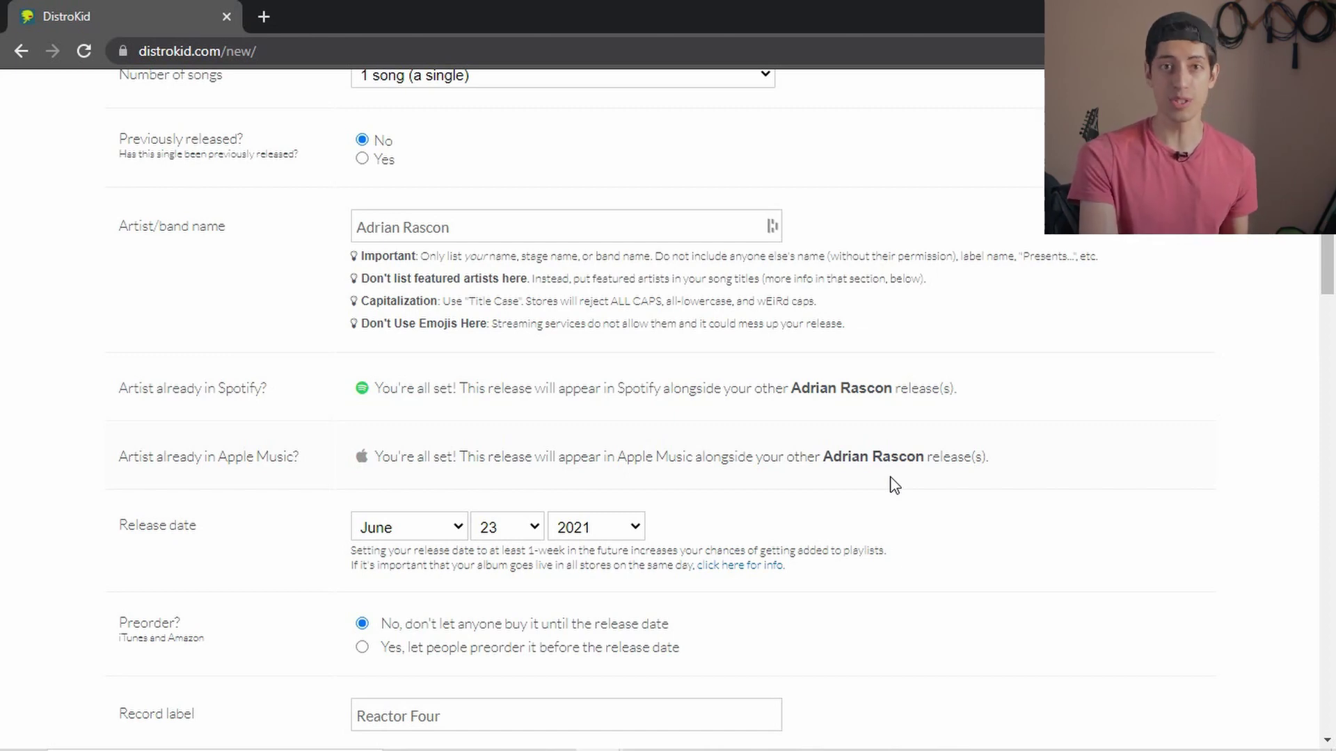
scroll(98, 345, down, 3)
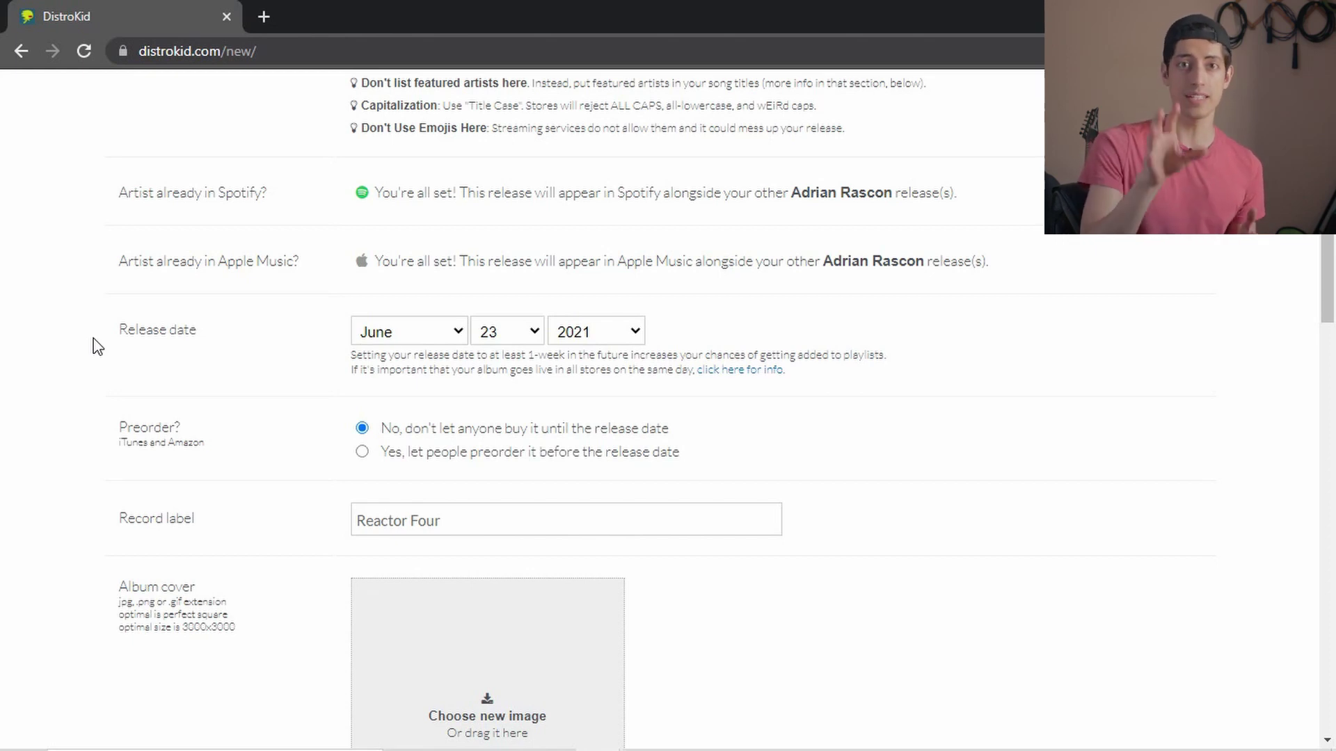
scroll(222, 333, down, 2)
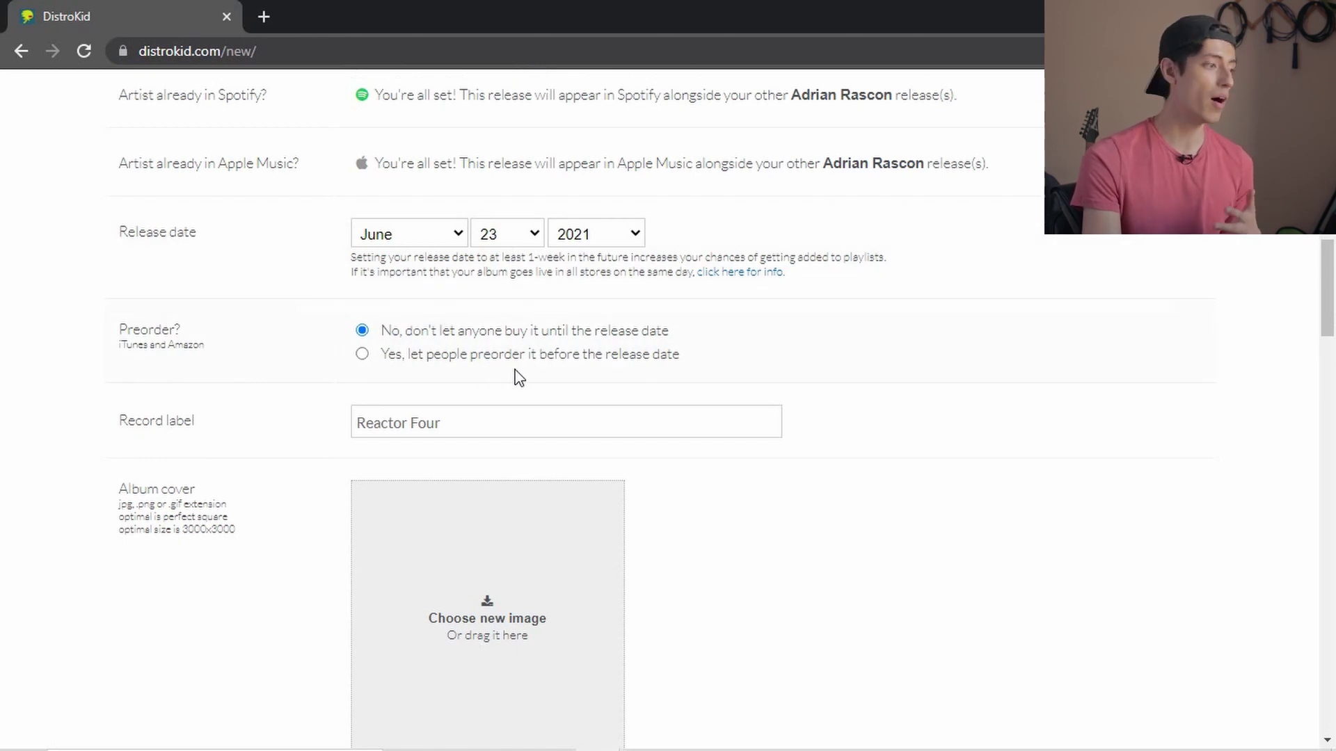
scroll(518, 334, down, 2)
drag(498, 328, 237, 330)
click(941, 318)
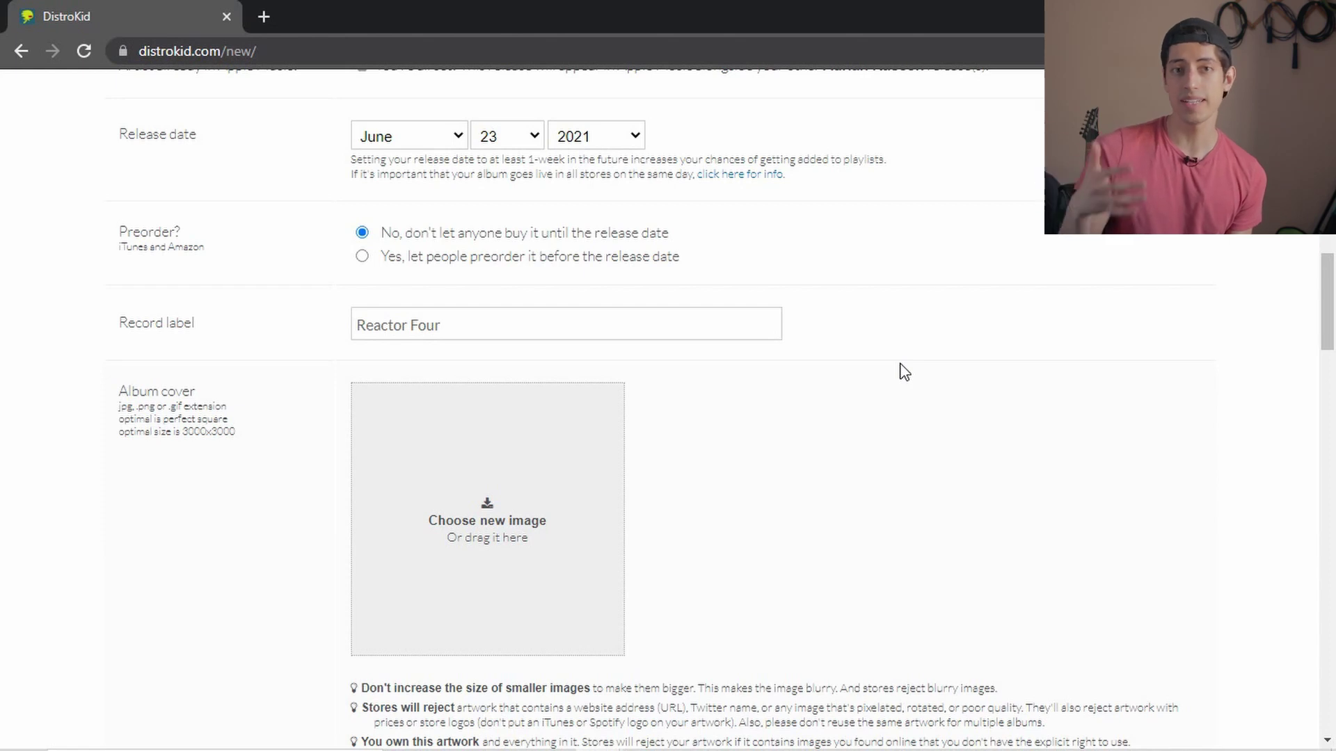
scroll(650, 394, down, 3)
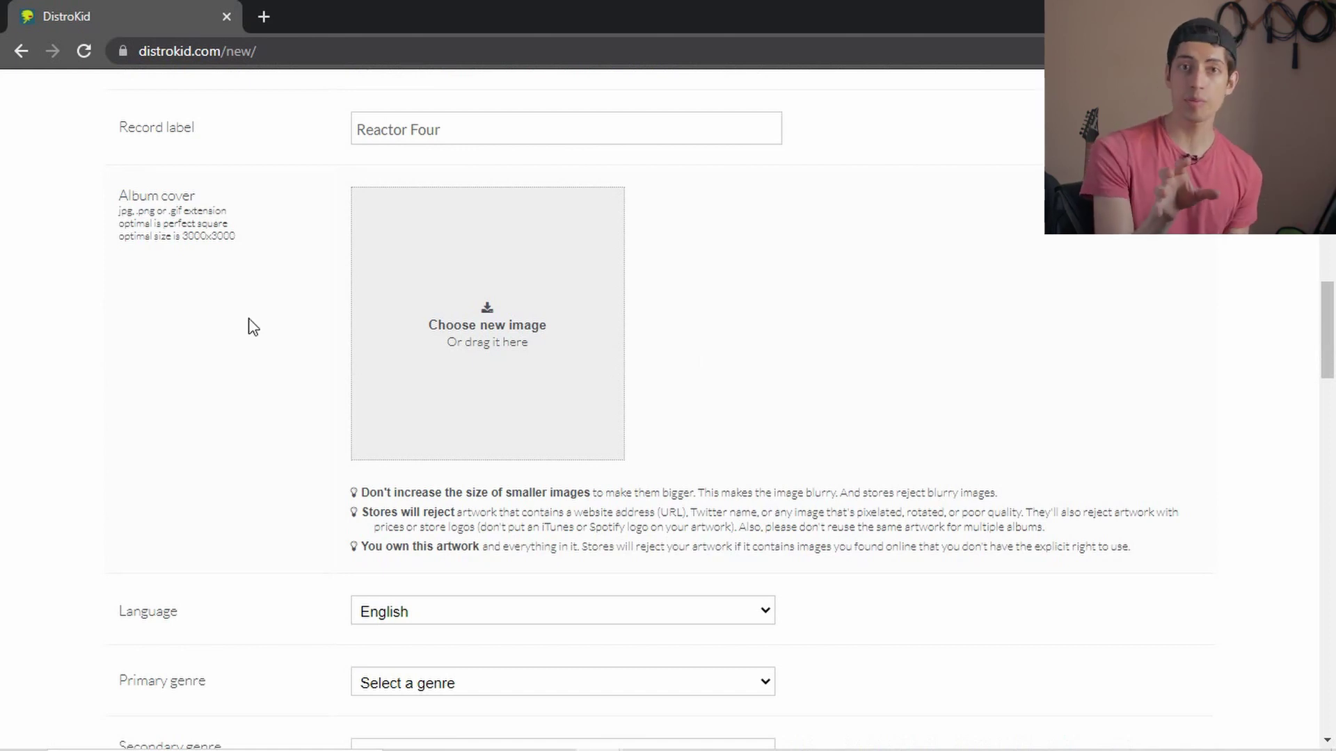
scroll(185, 240, up, 5)
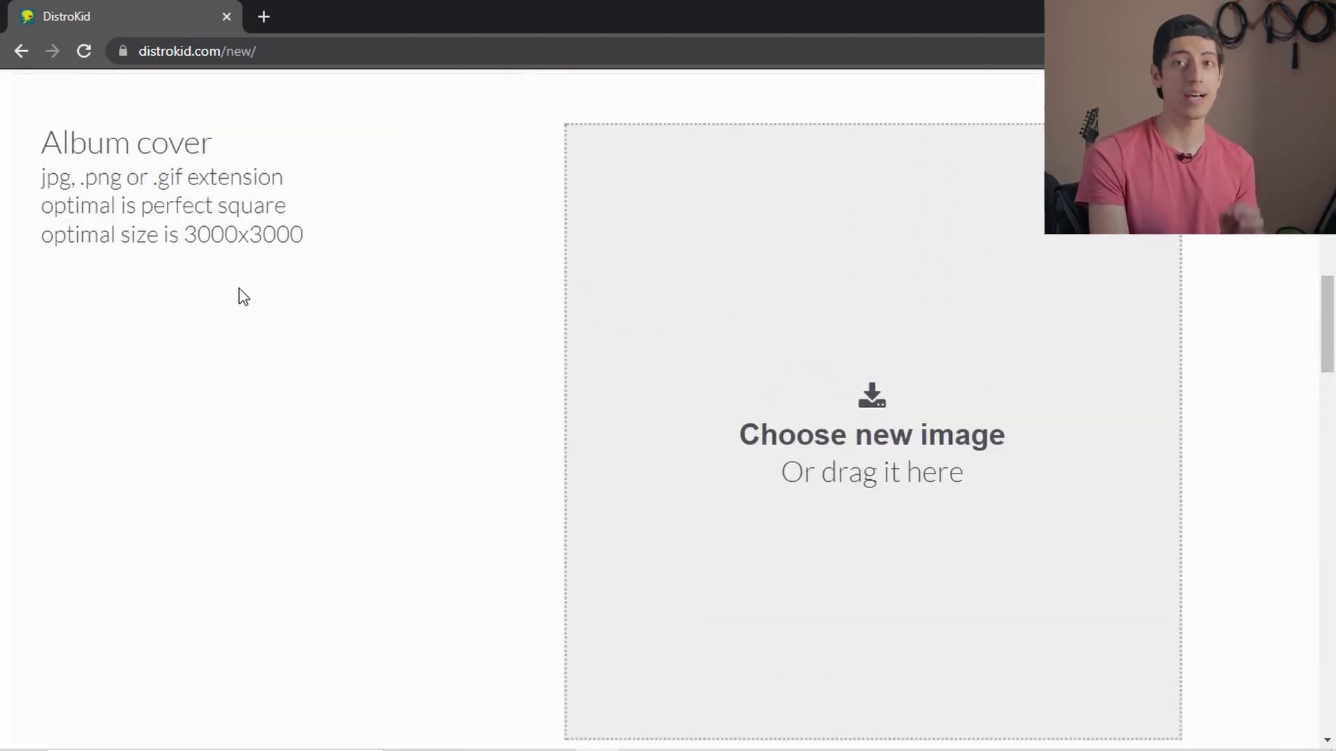
scroll(437, 543, down, 5)
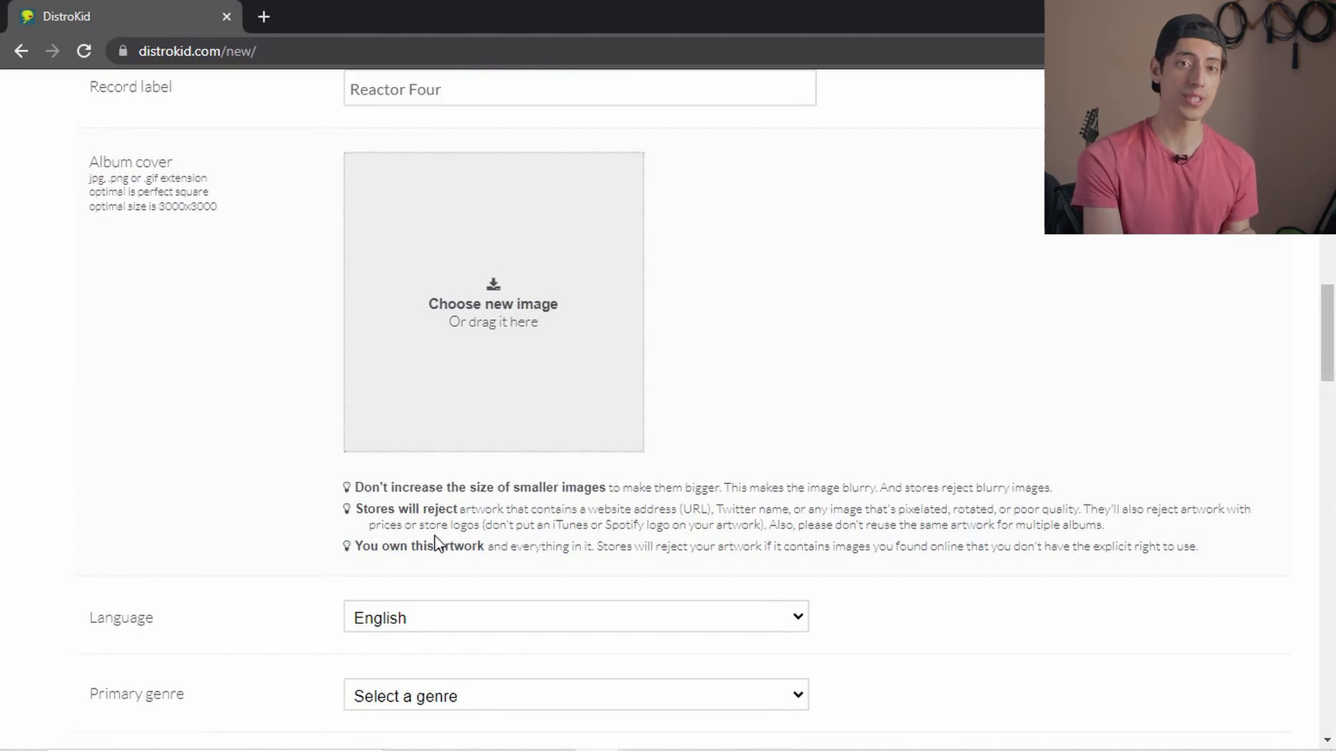
scroll(919, 428, down, 1)
drag(355, 431, 609, 434)
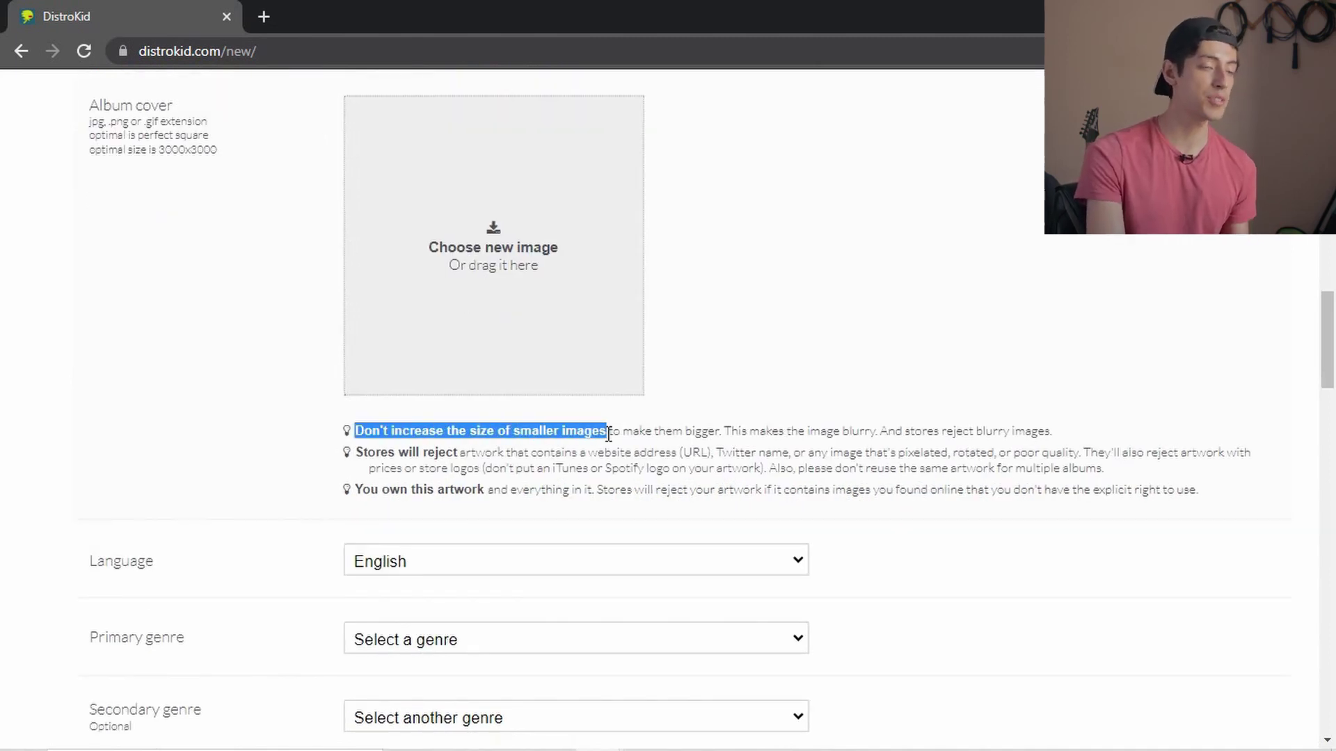
drag(355, 452, 511, 456)
click(359, 489)
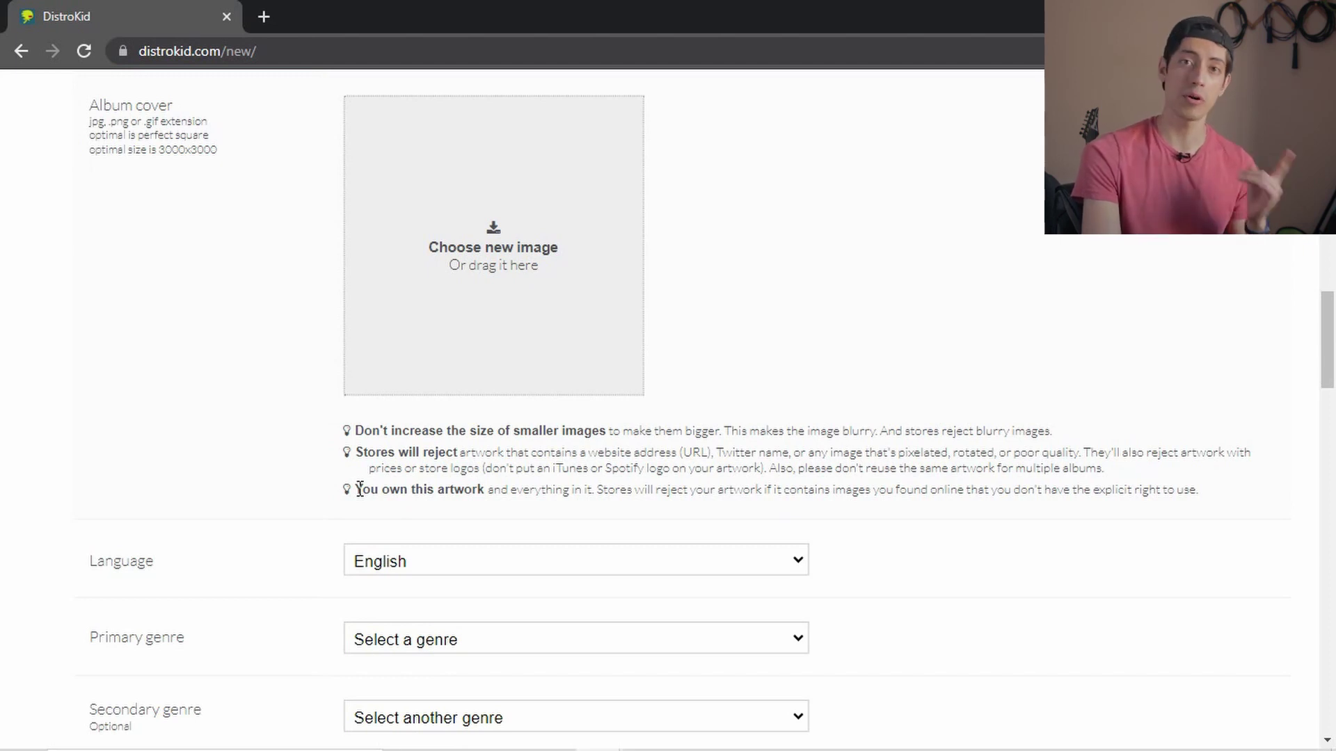
scroll(360, 489, down, 3)
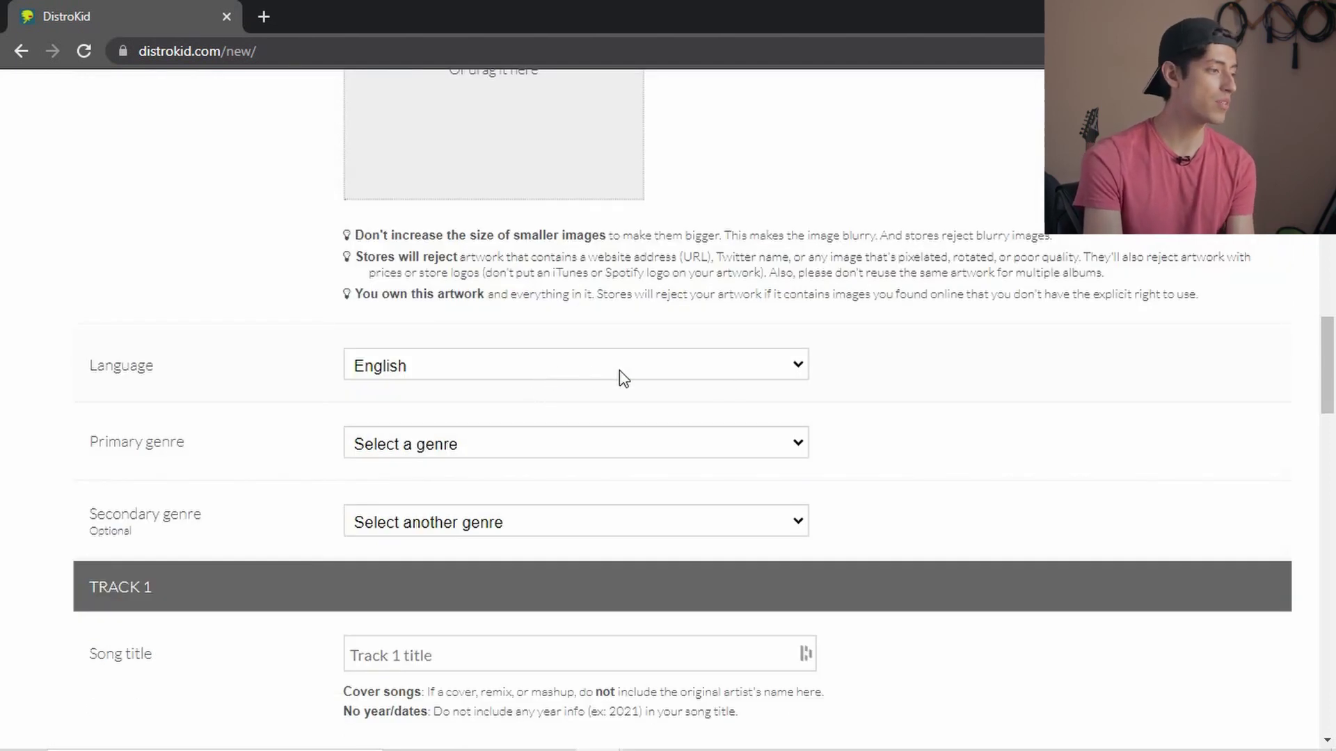
Choose Hip Hop/Rap as primary genre and K-Pop as secondary genre
click(650, 448)
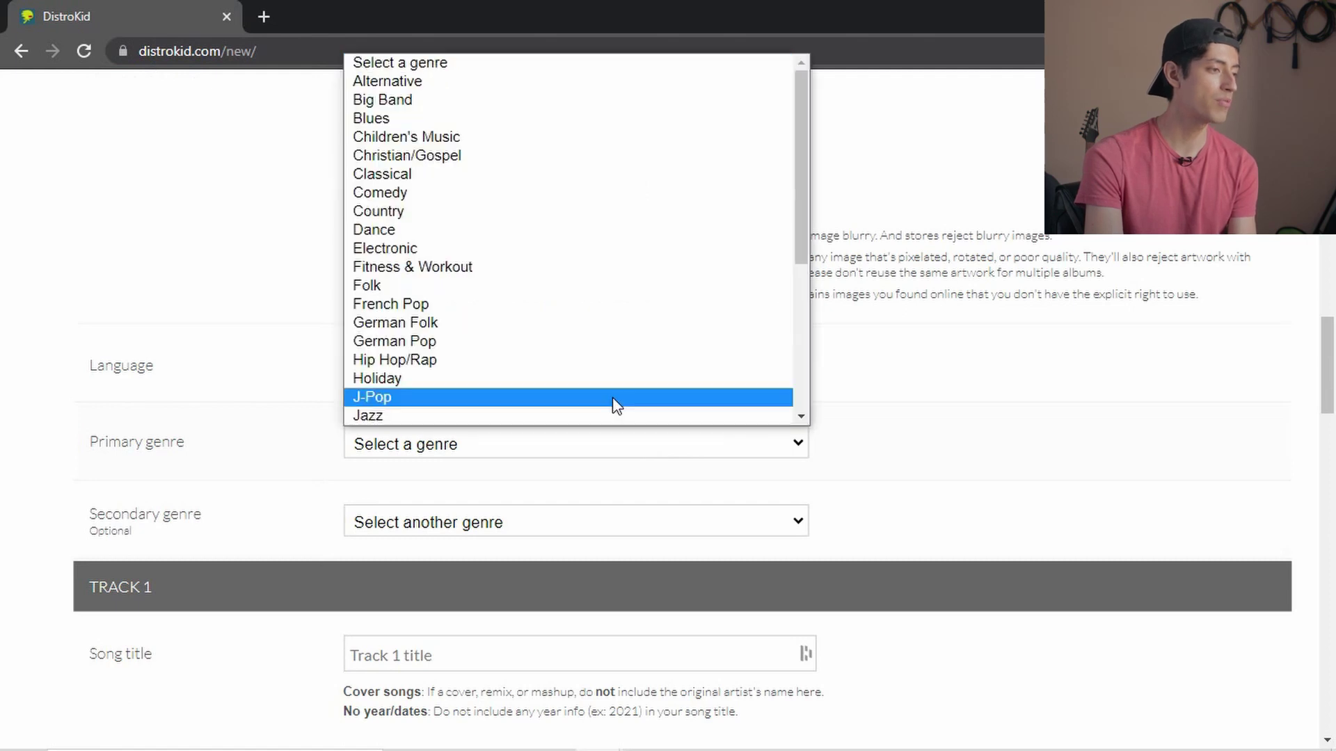
click(583, 360)
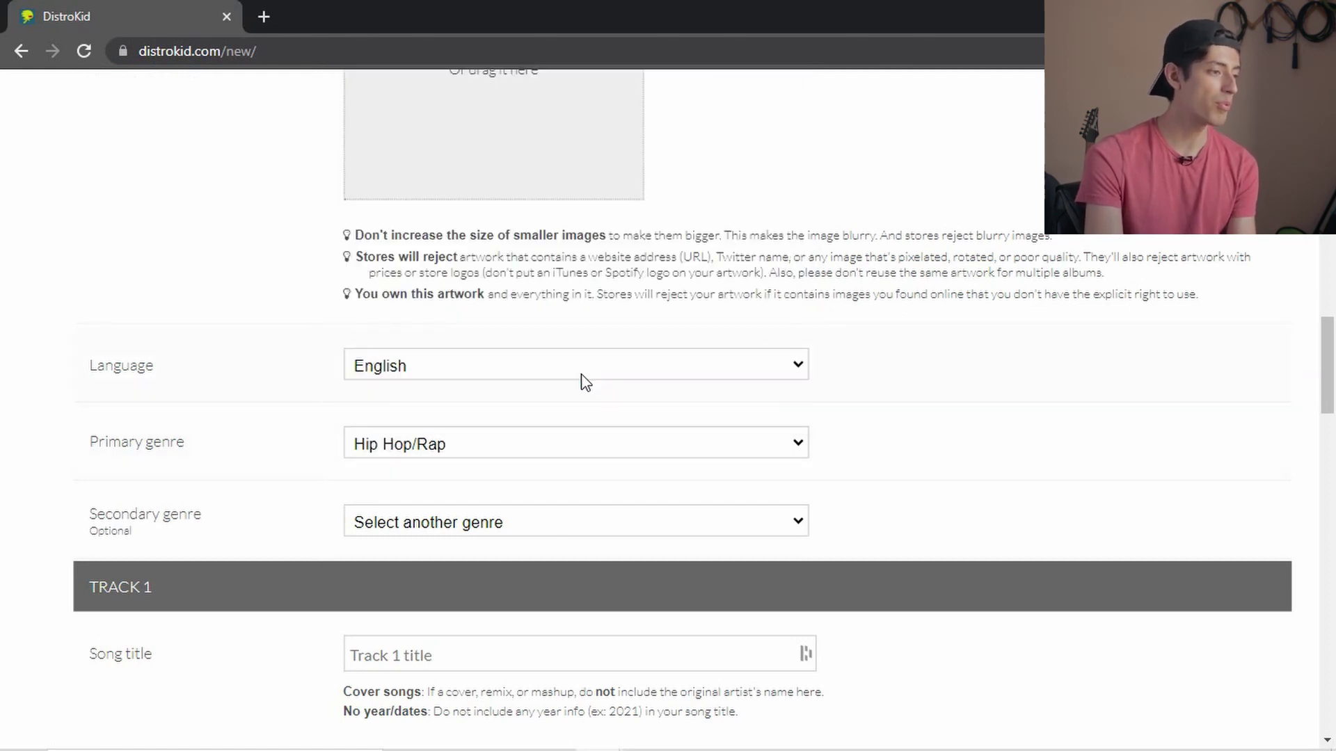
click(432, 528)
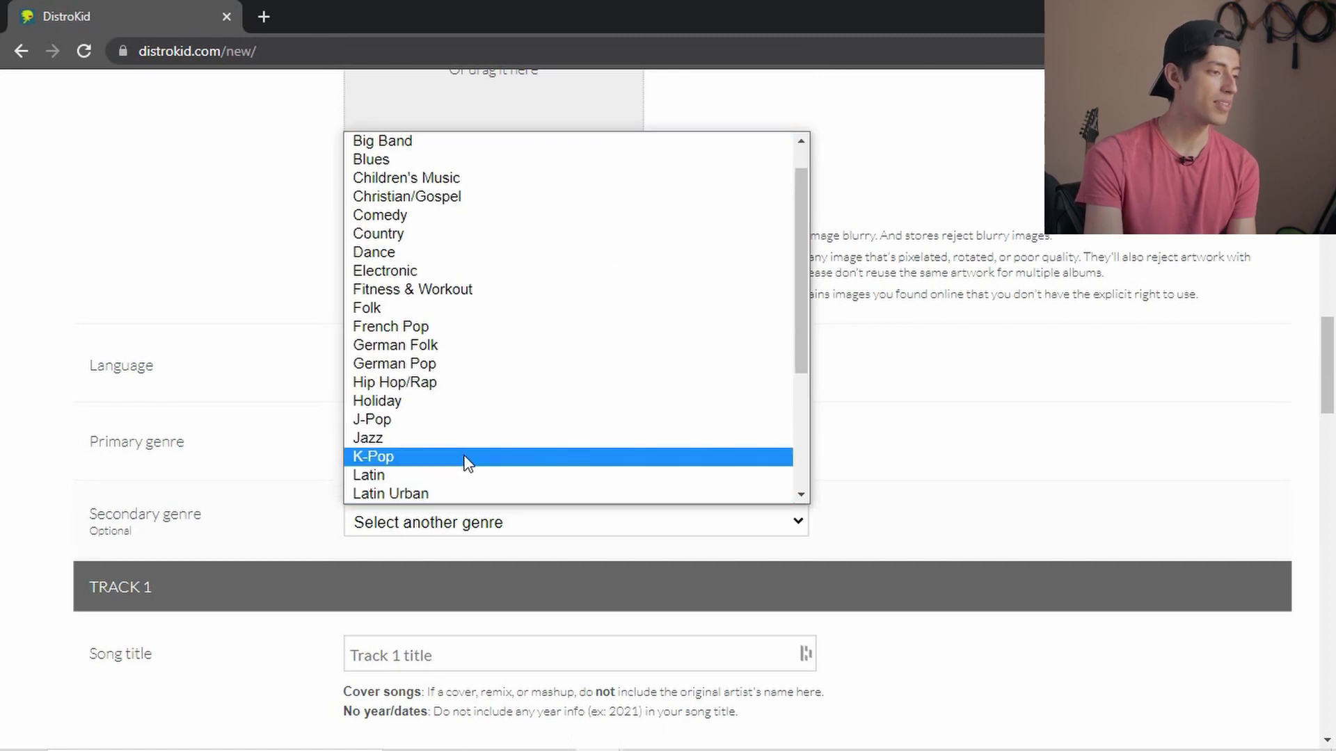
click(462, 462)
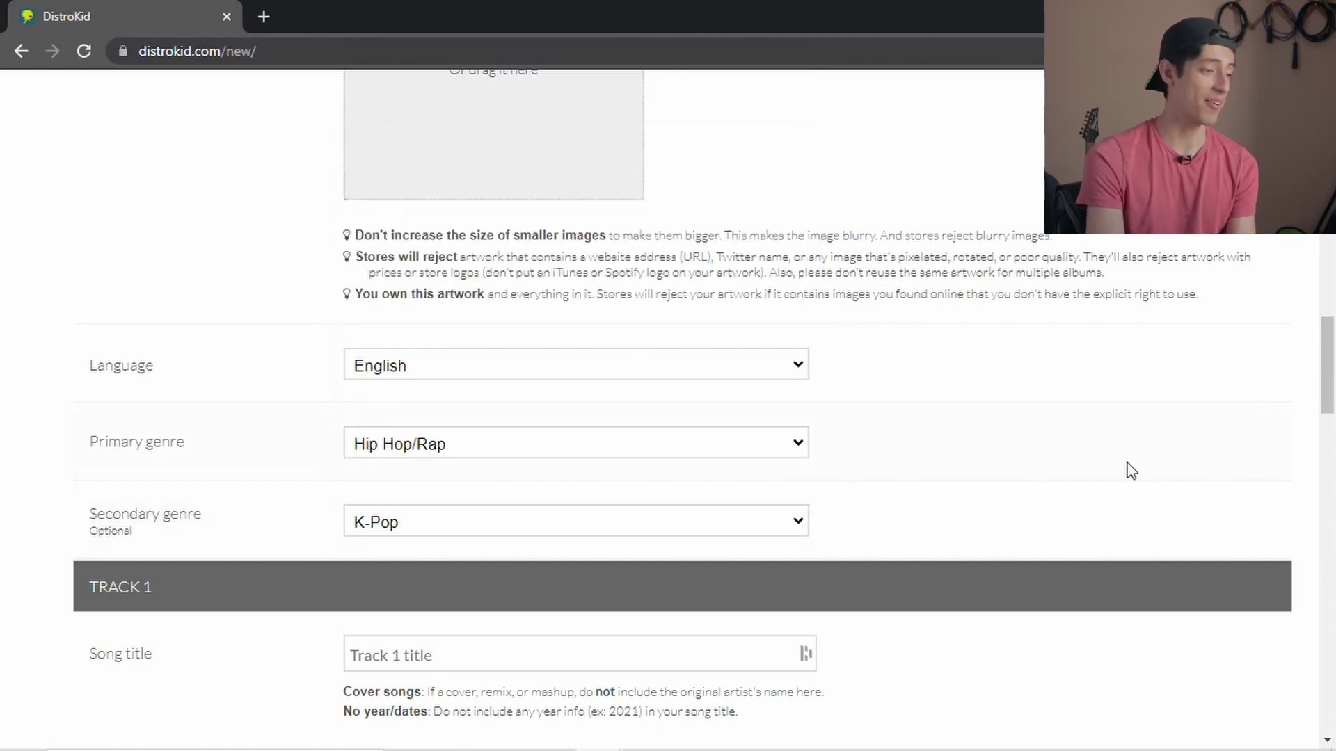
scroll(1127, 468, down, 7)
Enter 'Song 1' as the Track 1 song title
click(566, 165)
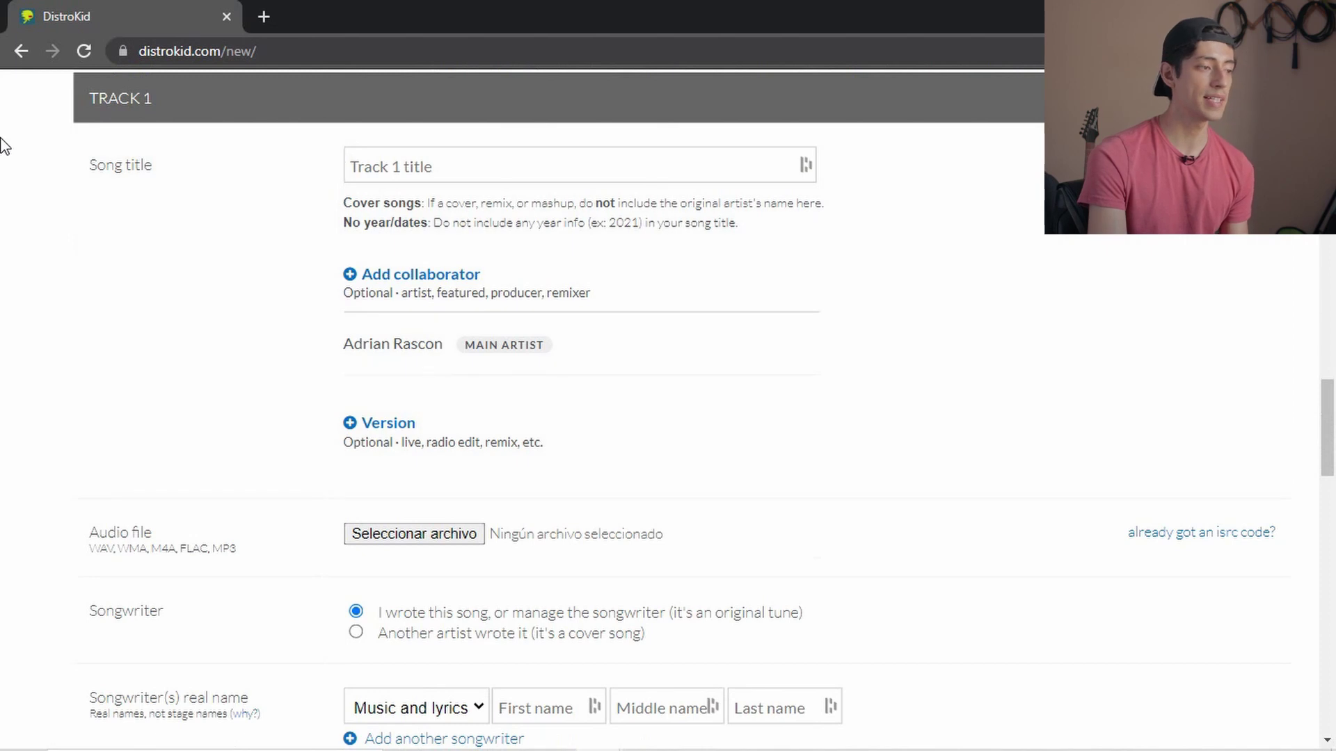
text(Song 1)
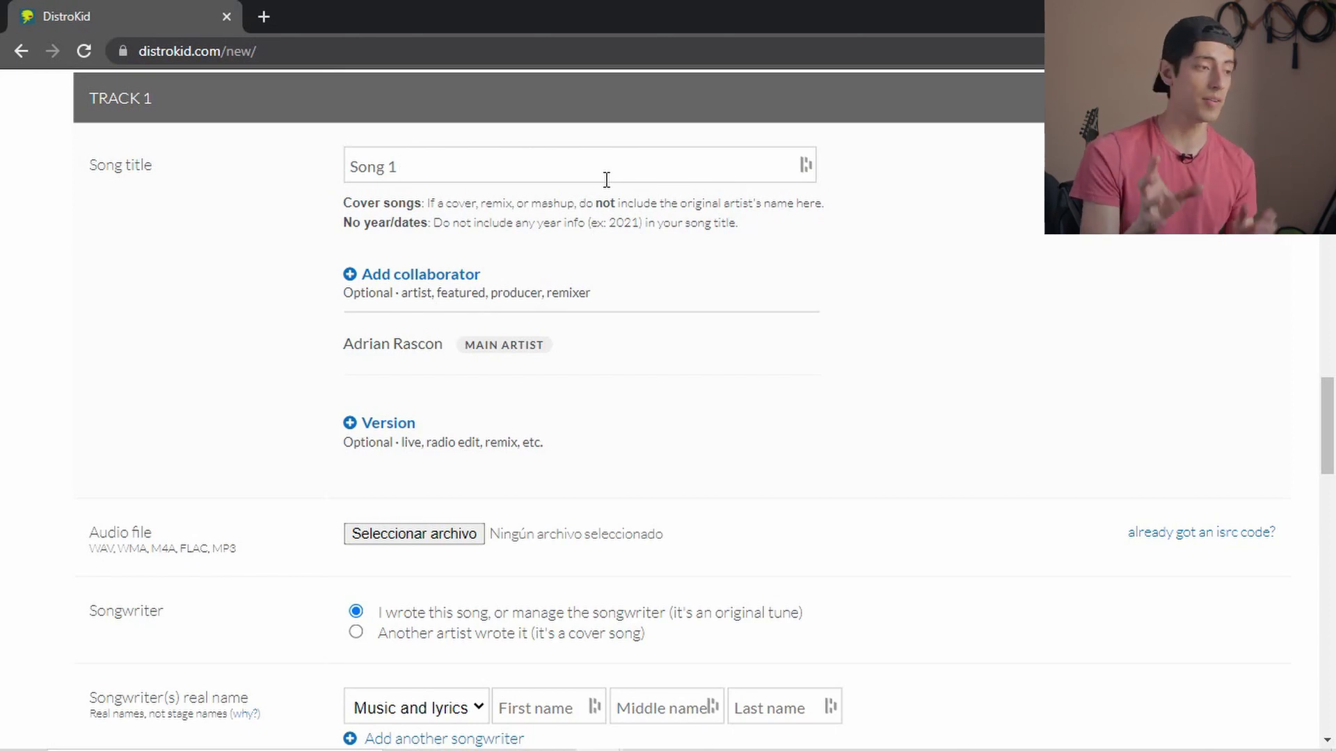
scroll(331, 445, down, 1)
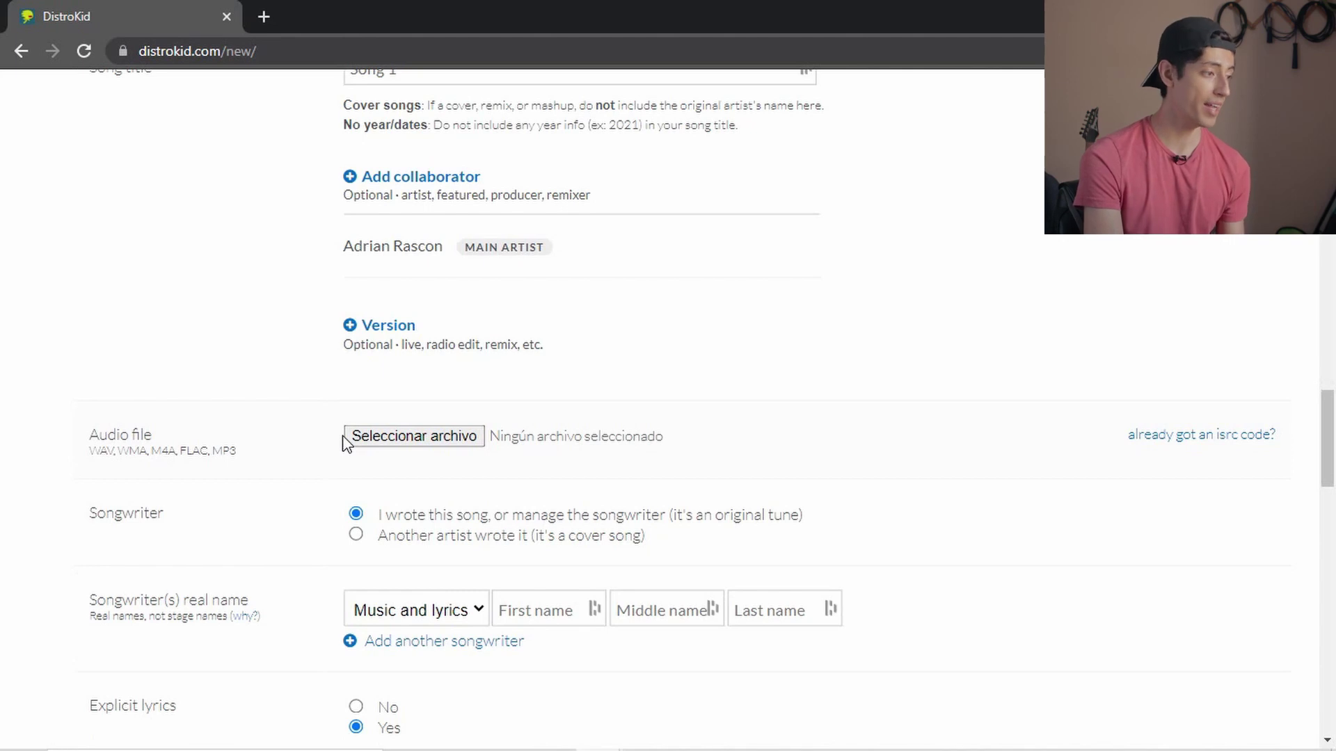
drag(90, 452, 118, 452)
click(118, 452)
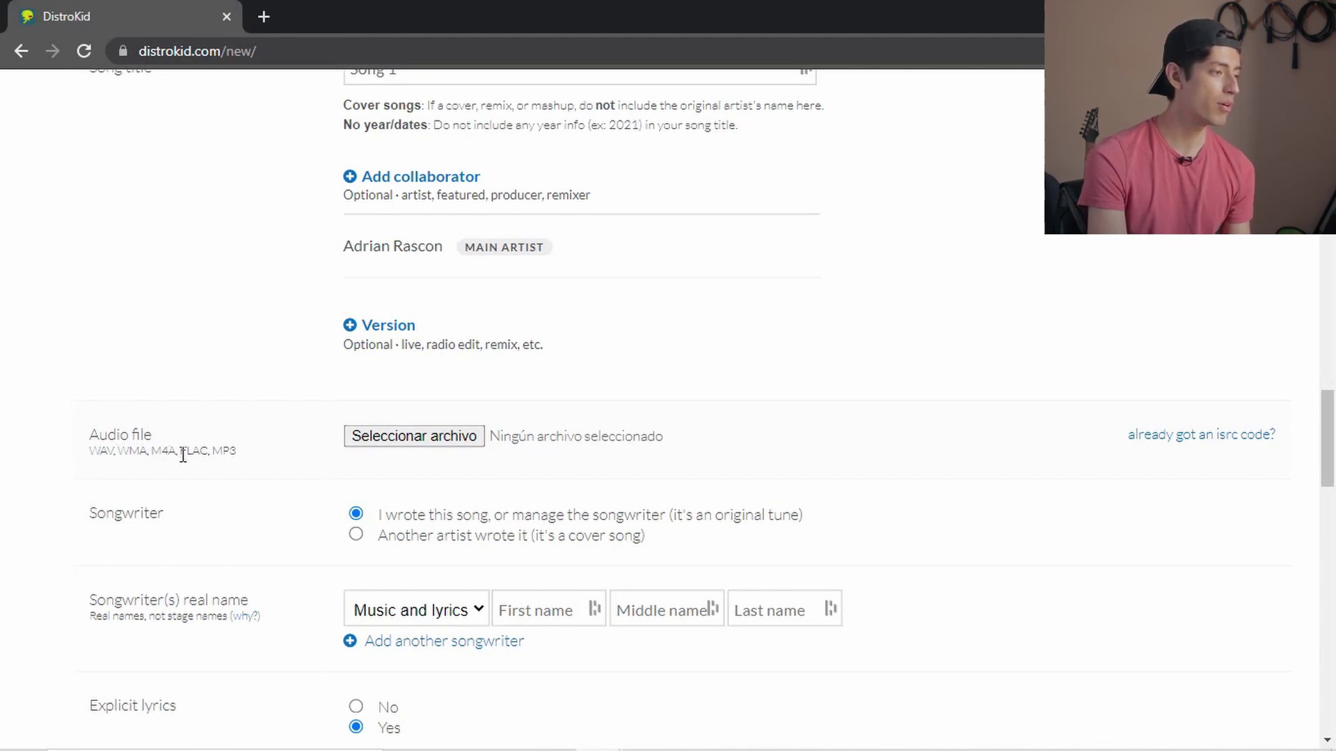
drag(179, 453, 240, 452)
click(252, 462)
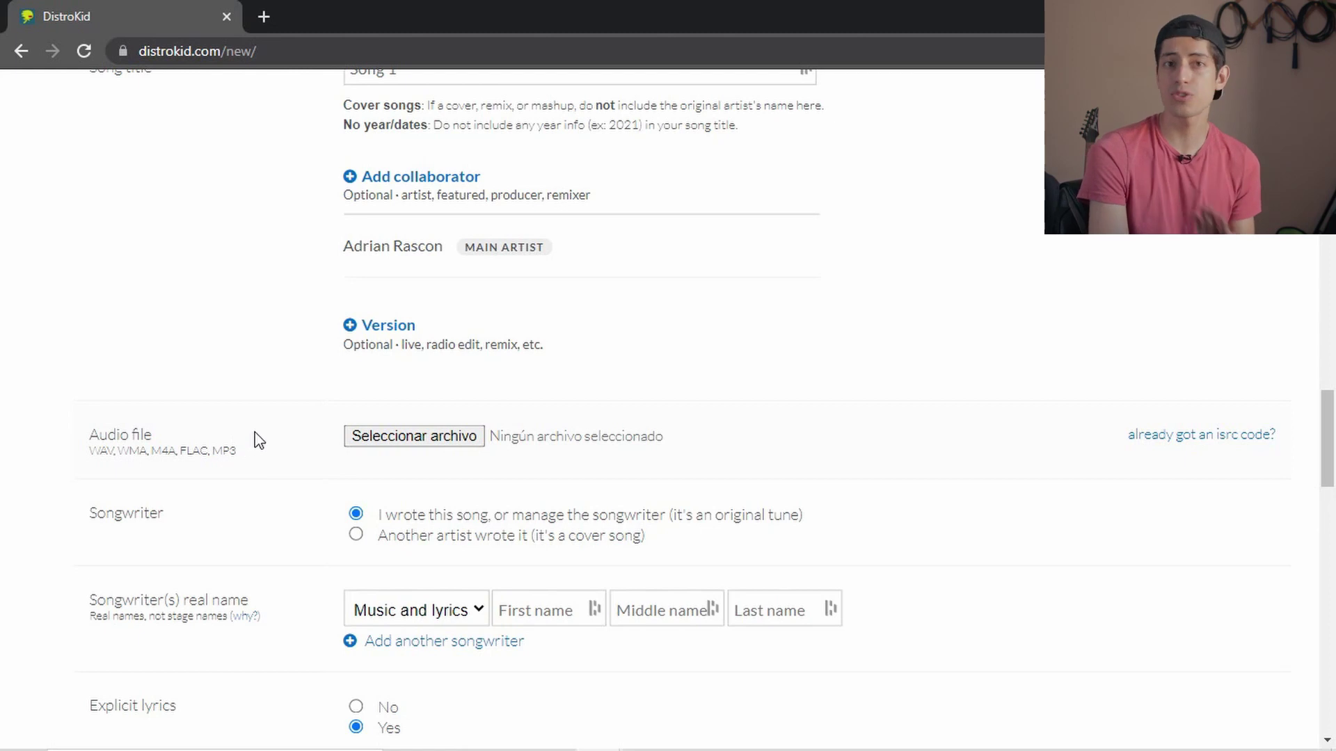
scroll(244, 453, down, 3)
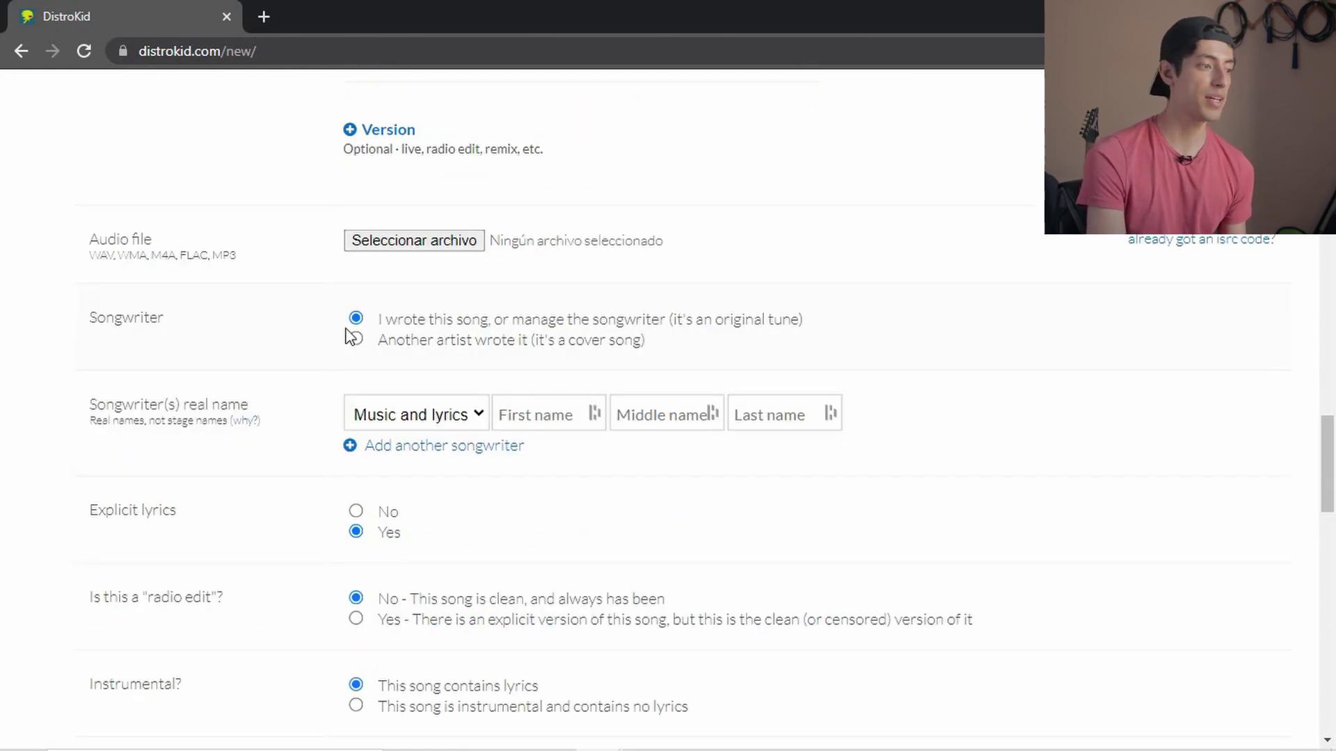
click(355, 339)
scroll(337, 352, down, 1)
scroll(340, 355, down, 9)
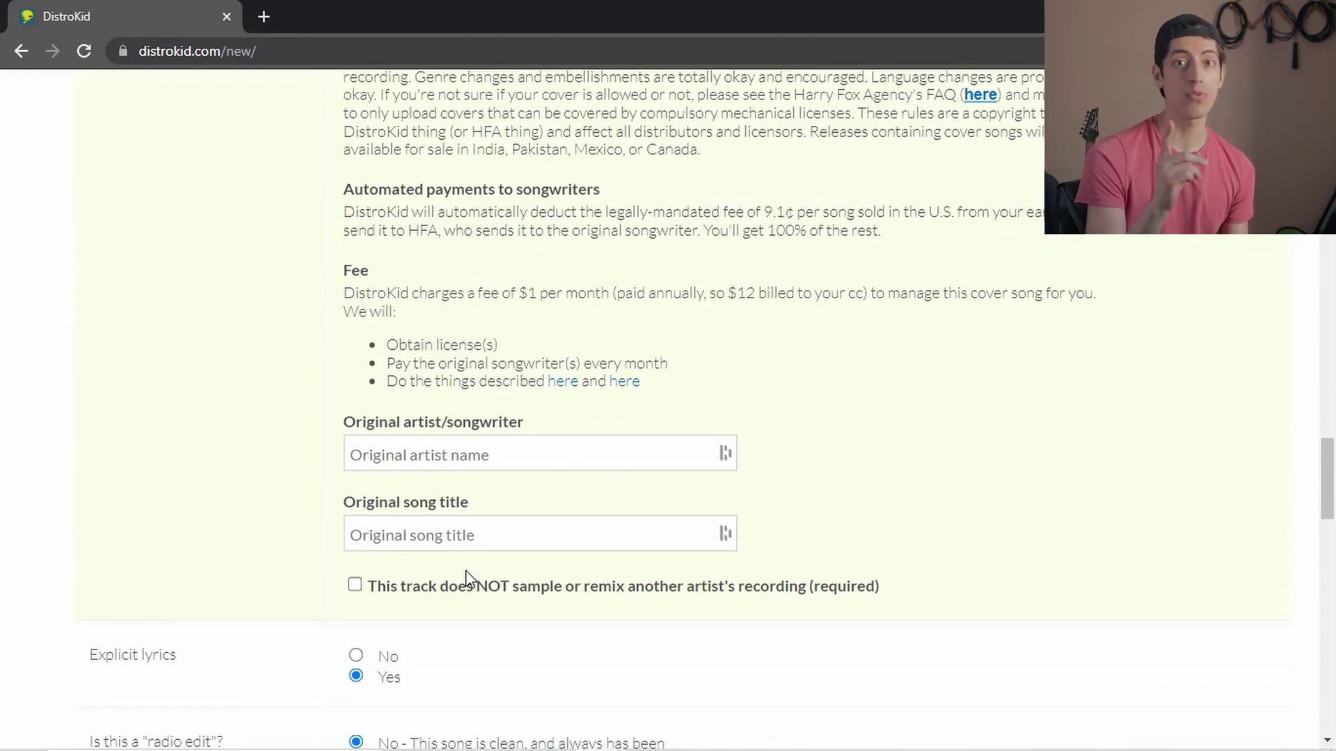
scroll(262, 503, up, 10)
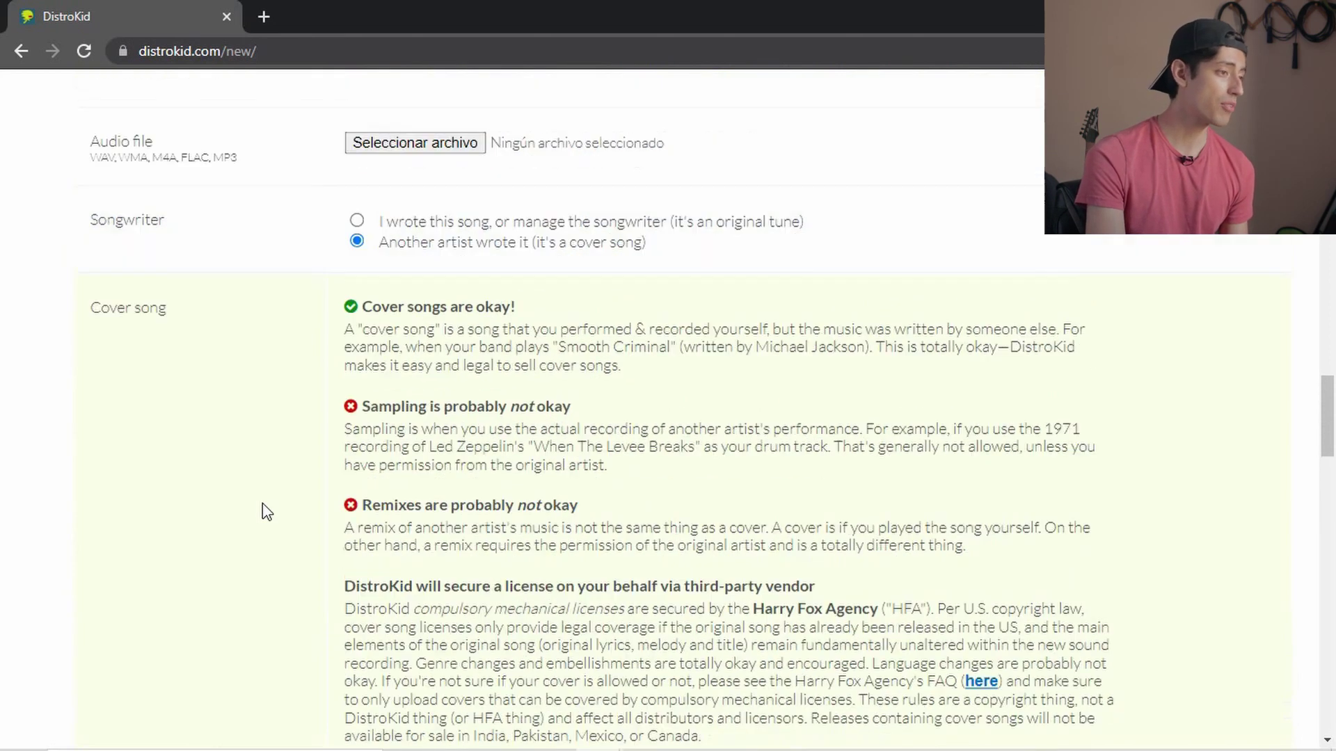
click(356, 320)
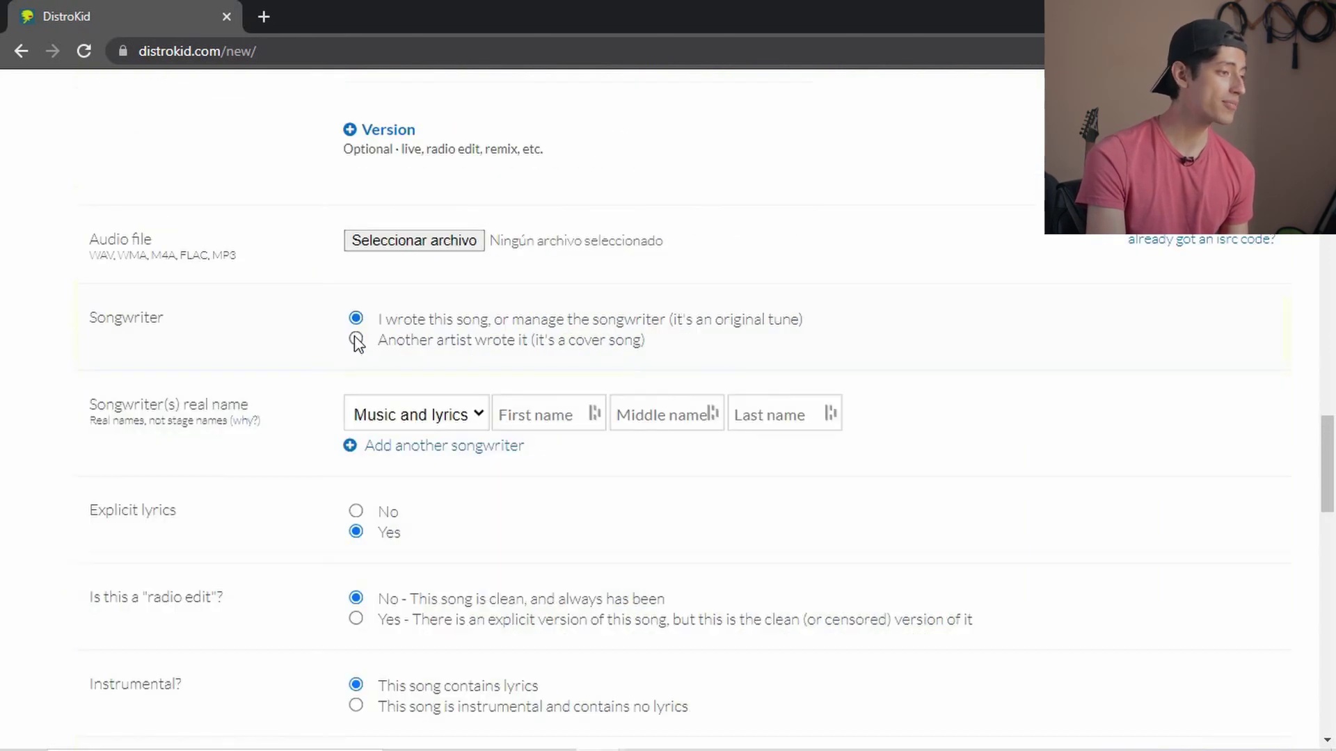
scroll(355, 338, down, 2)
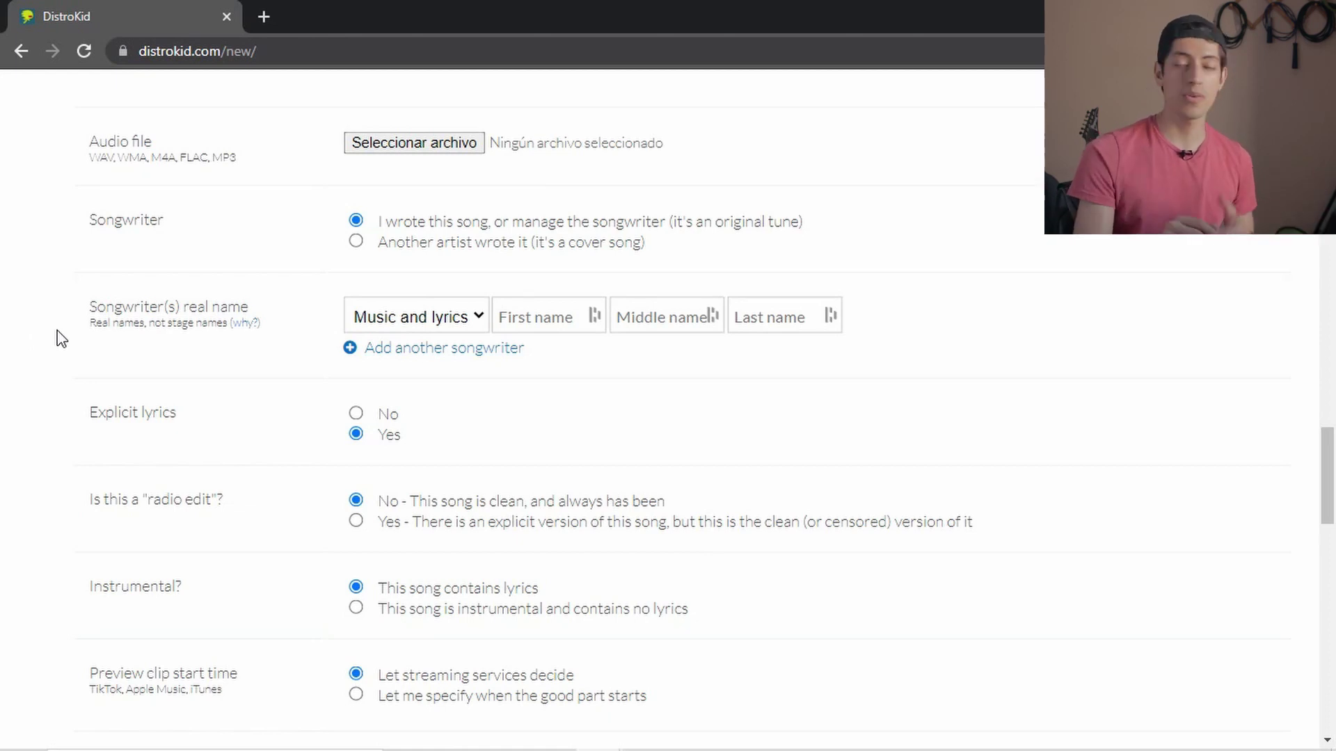
click(417, 317)
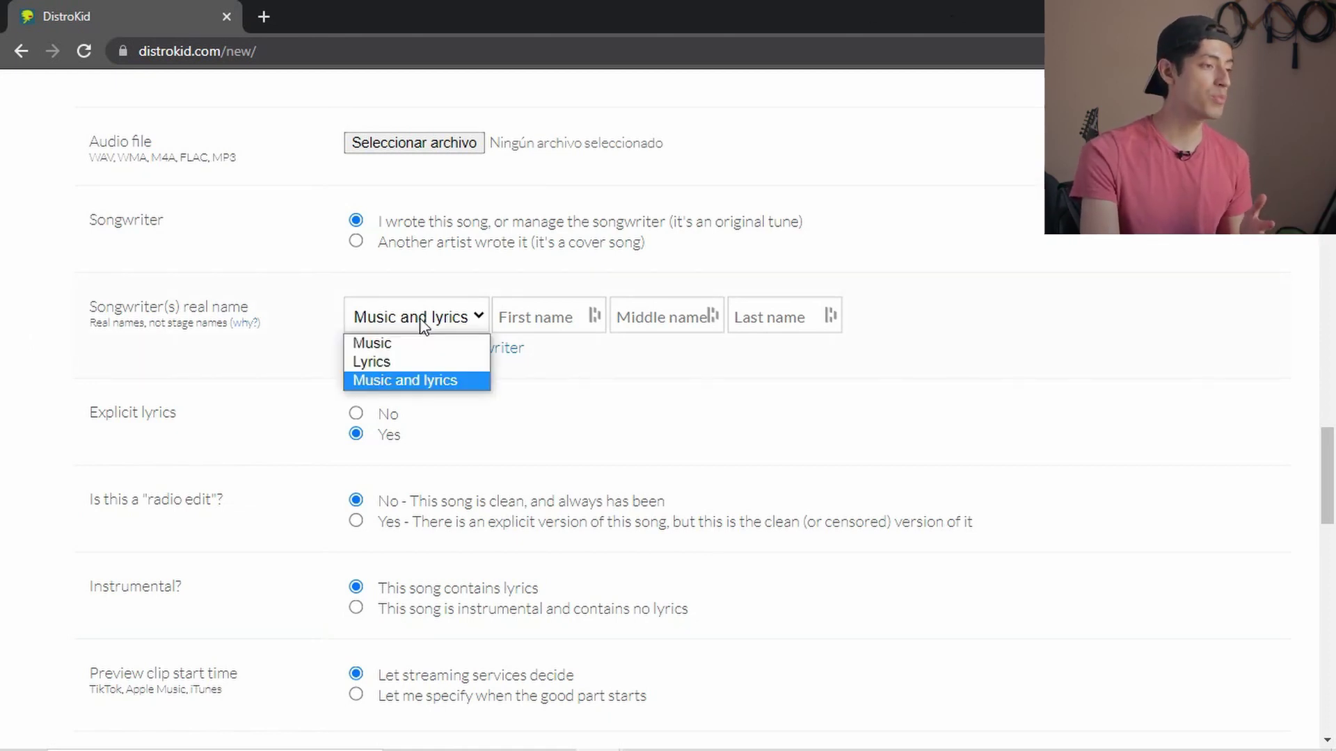
click(433, 383)
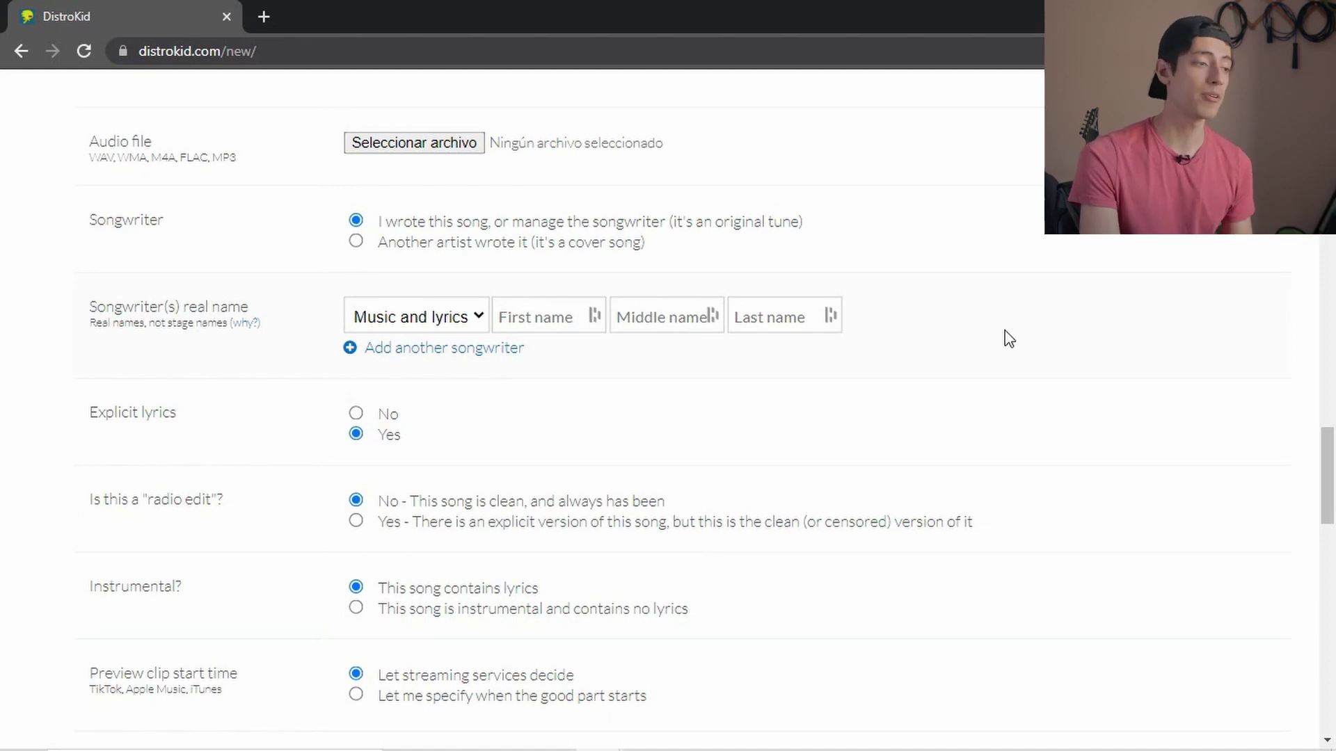
scroll(1008, 339, down, 1)
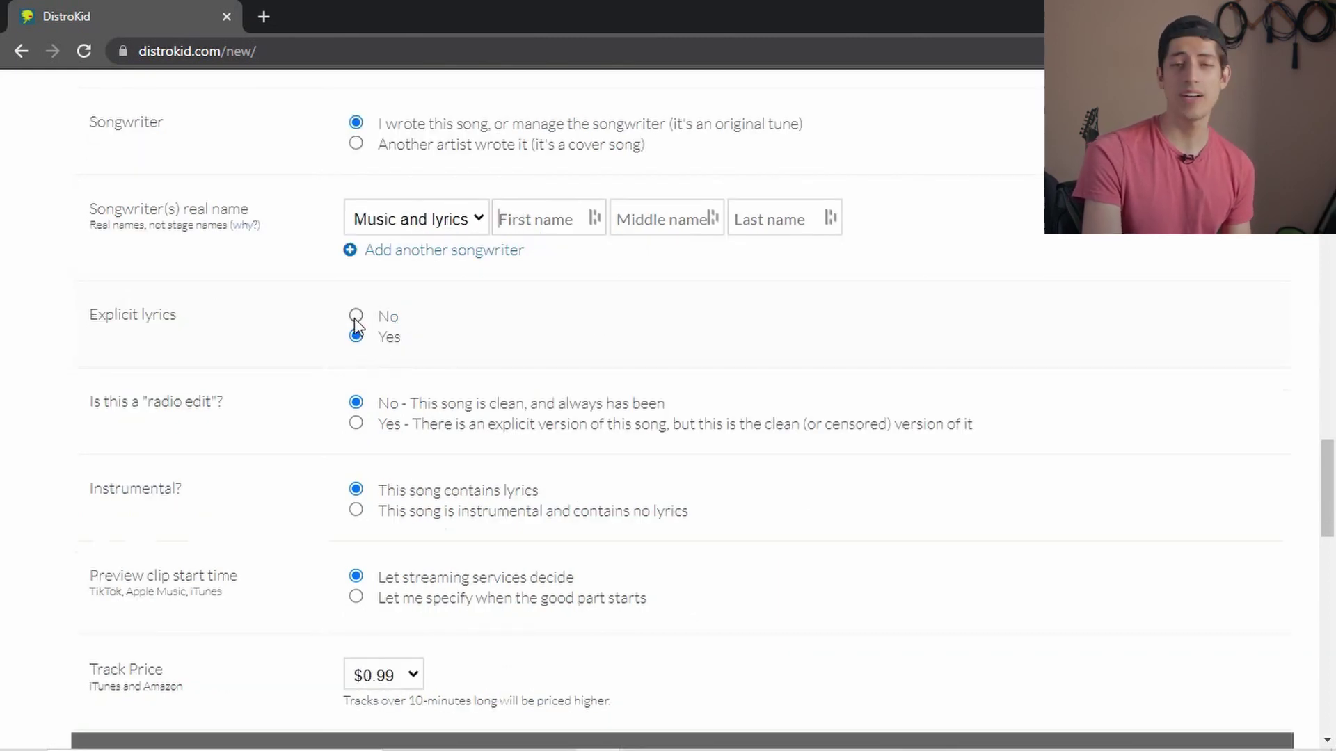
Answer No to Explicit lyrics for Track 1 and keep the track price at $0.99
click(356, 316)
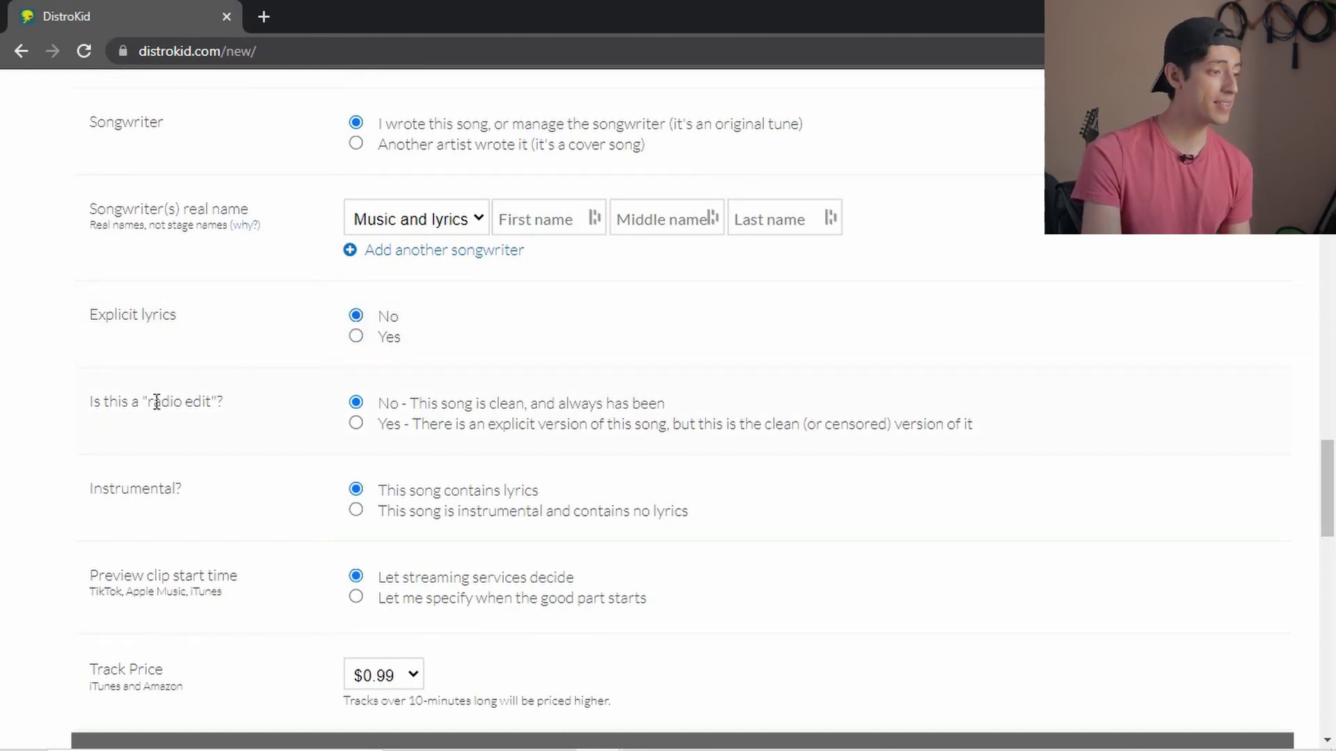
scroll(157, 401, down, 1)
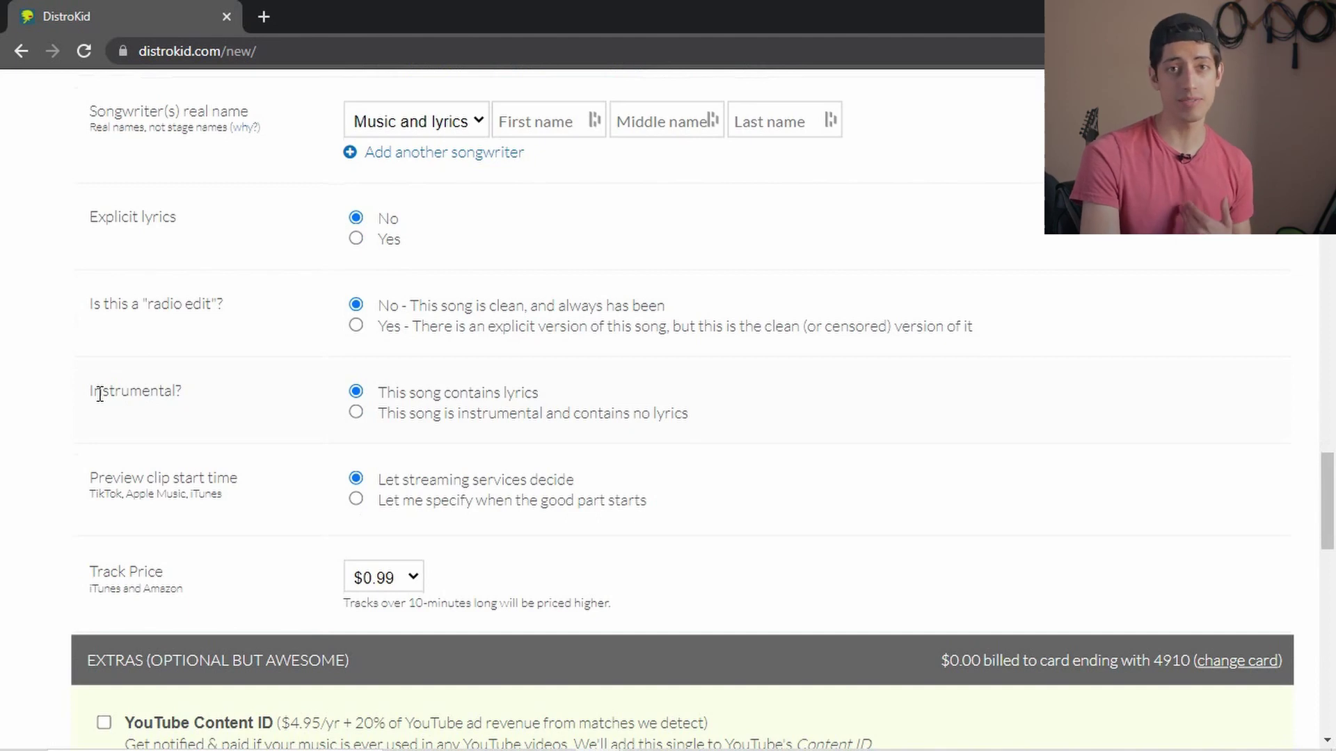
scroll(100, 395, down, 2)
click(419, 386)
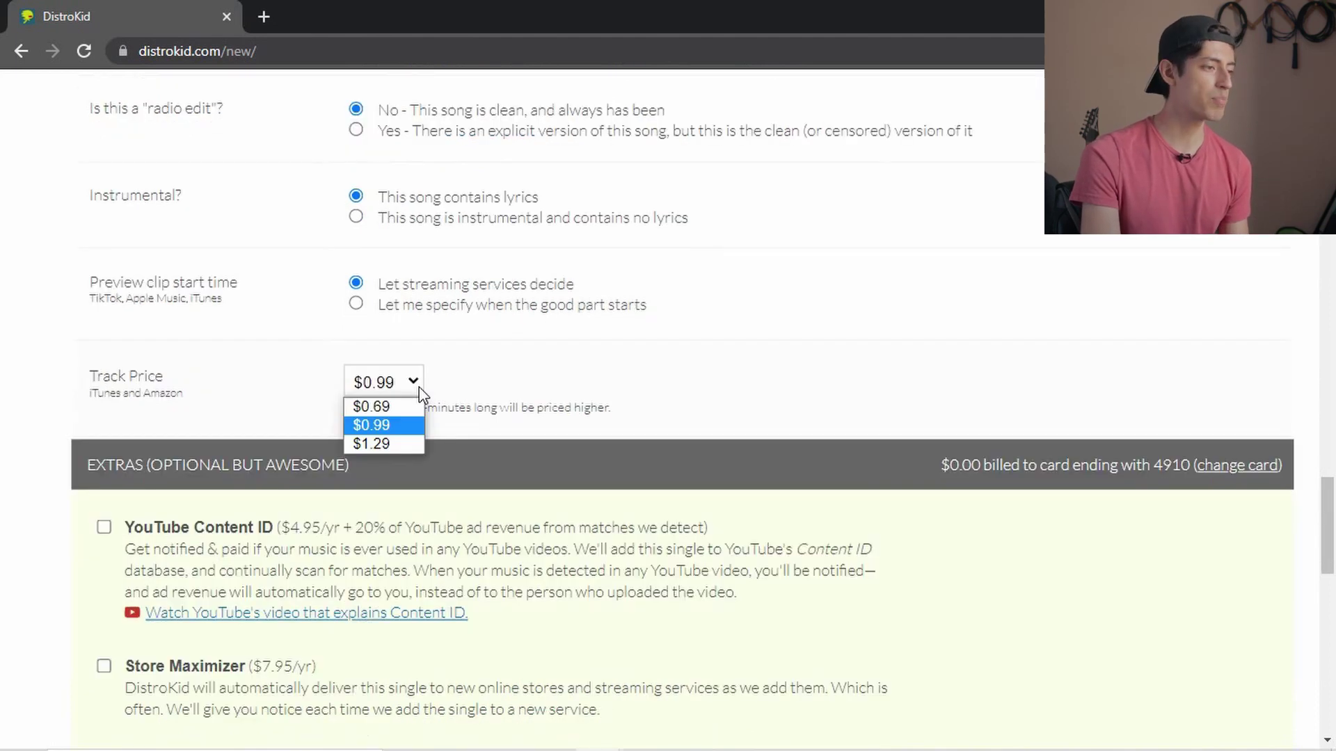
click(243, 393)
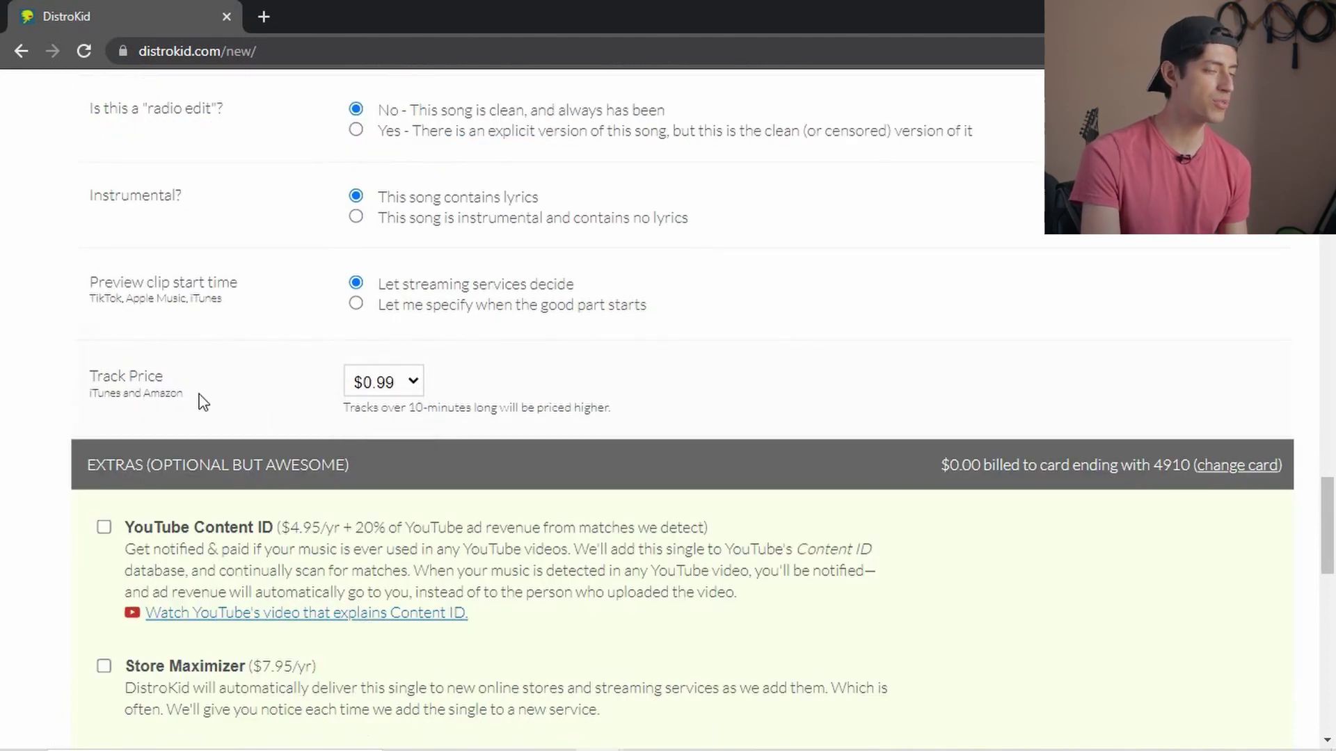
scroll(248, 389, down, 4)
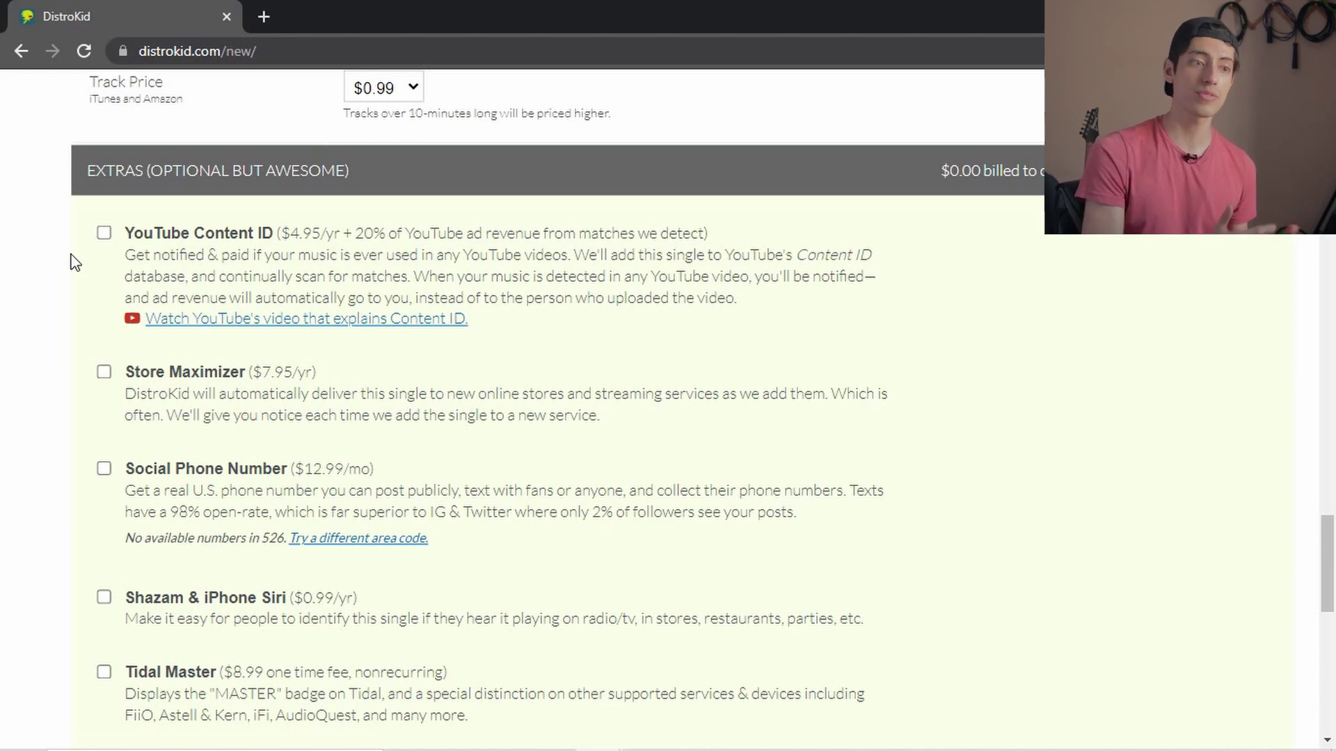
key(ctrl+plus)
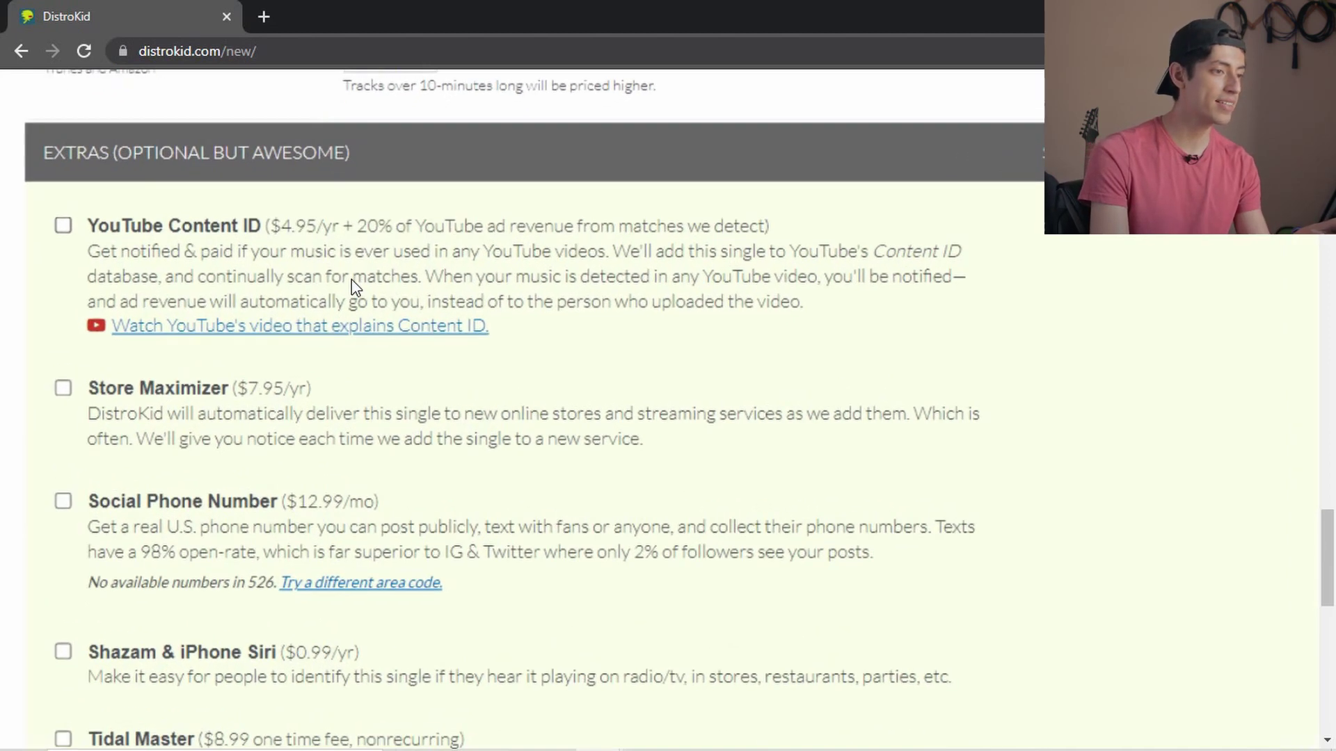
key(ctrl+plus)
scroll(993, 249, left, 1)
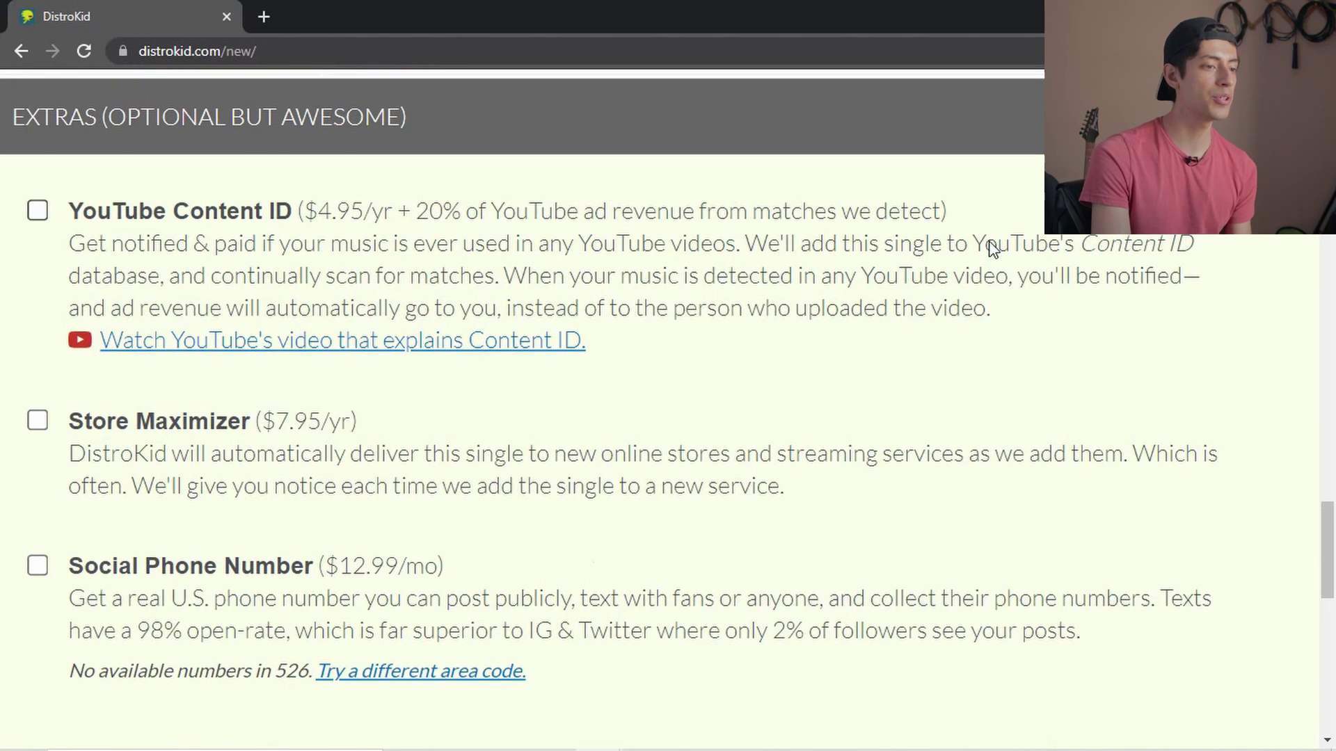
drag(69, 307, 495, 324)
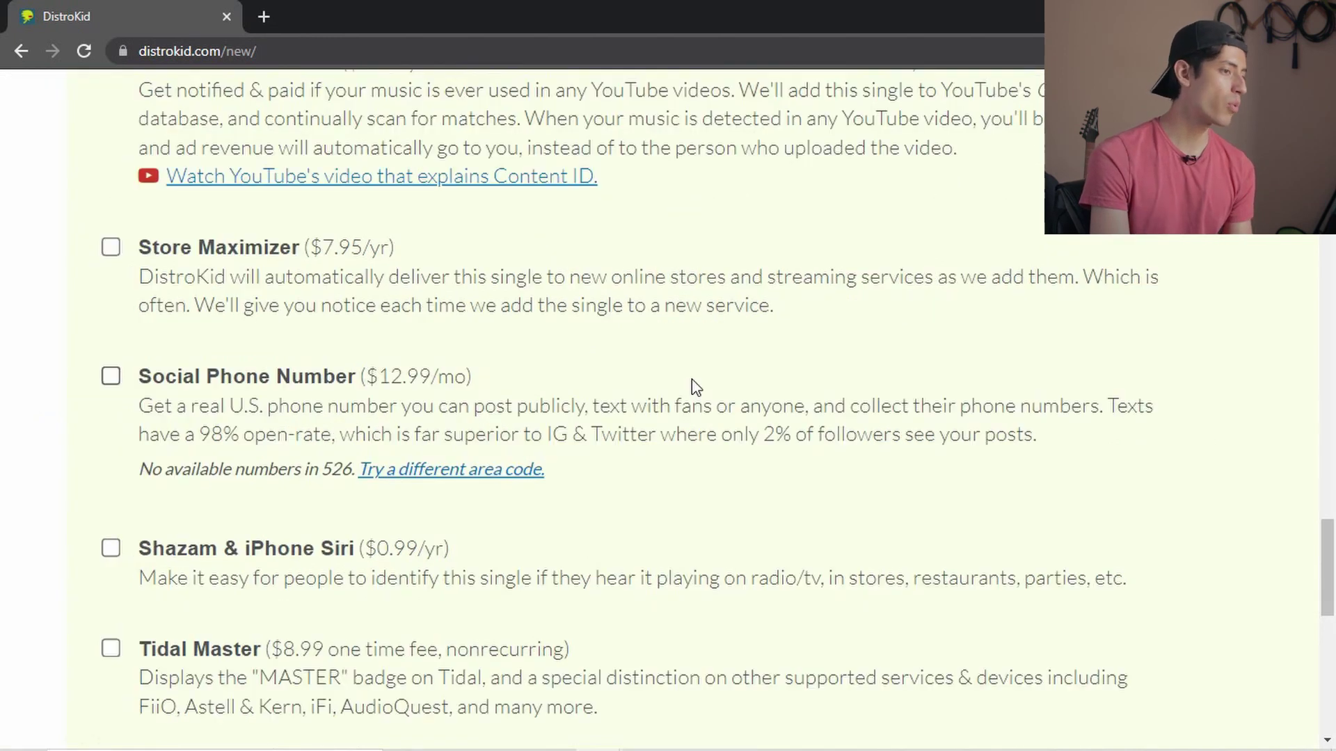
scroll(696, 387, down, 1)
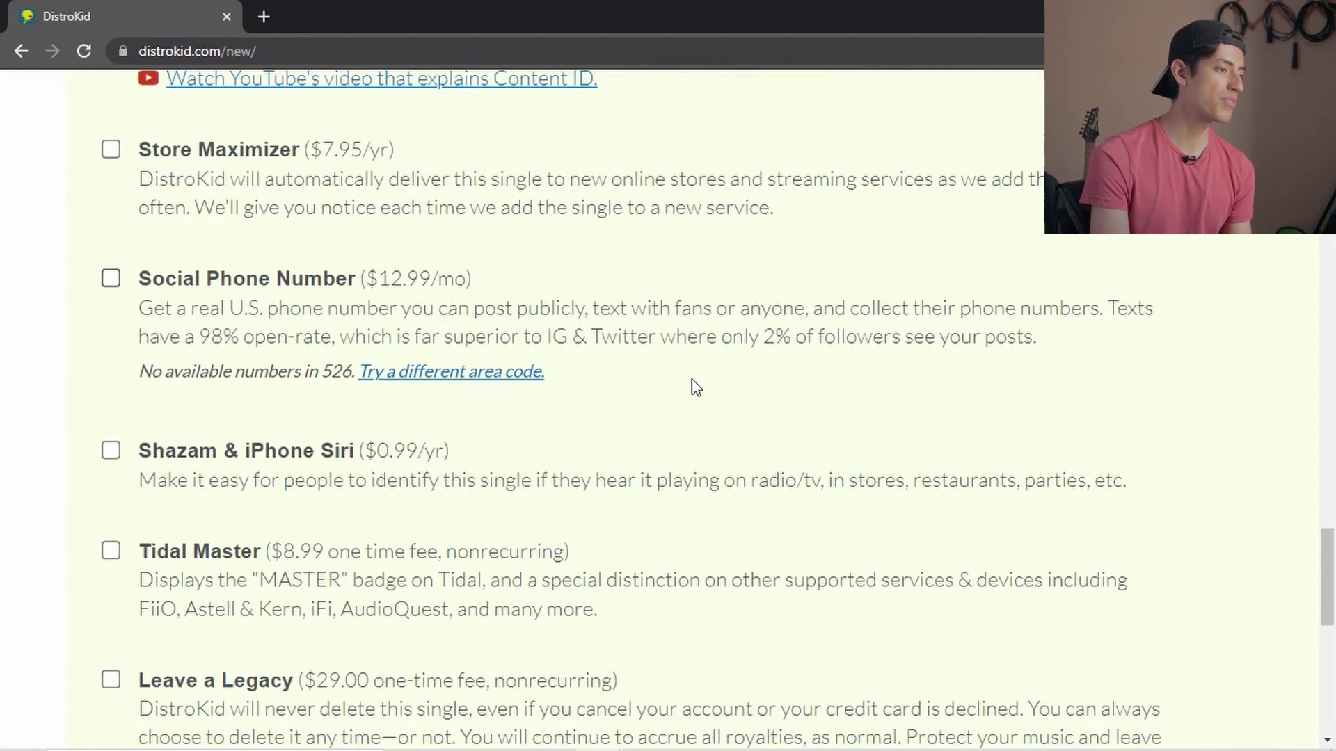
scroll(695, 386, down, 1)
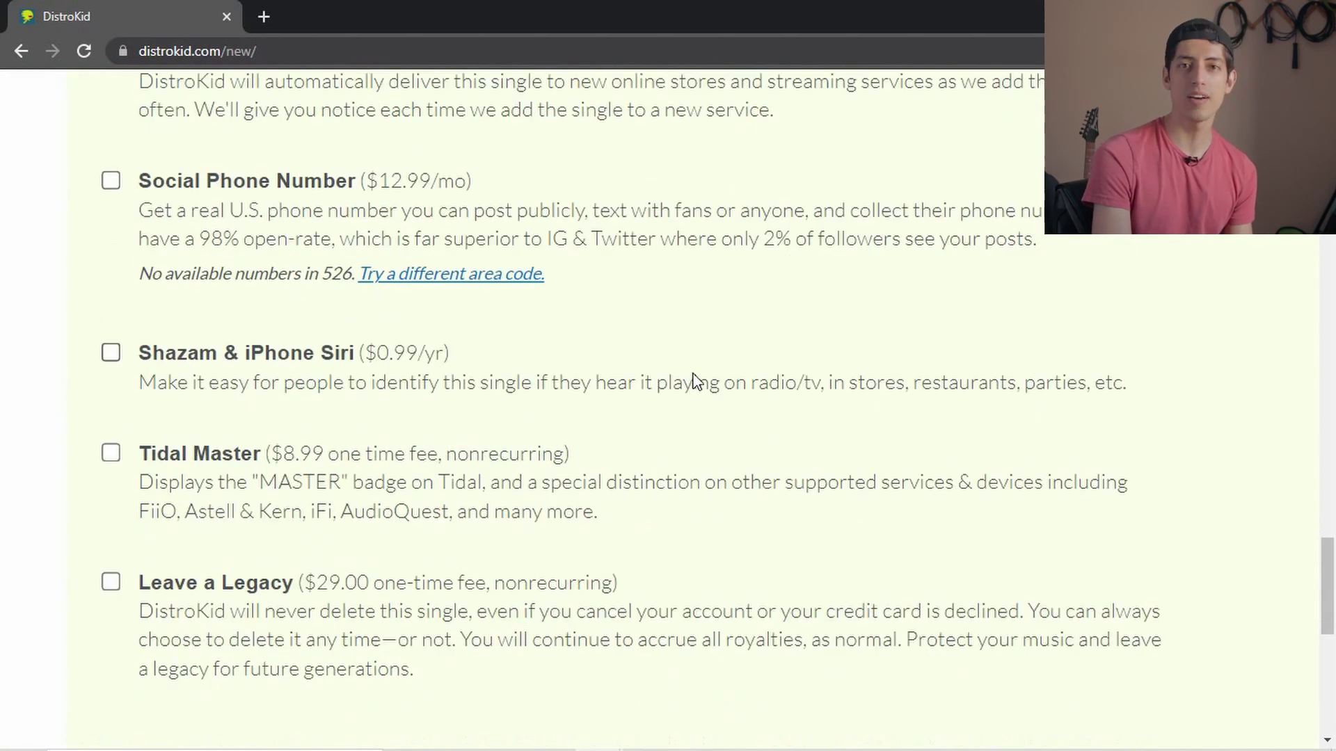
scroll(695, 379, down, 6)
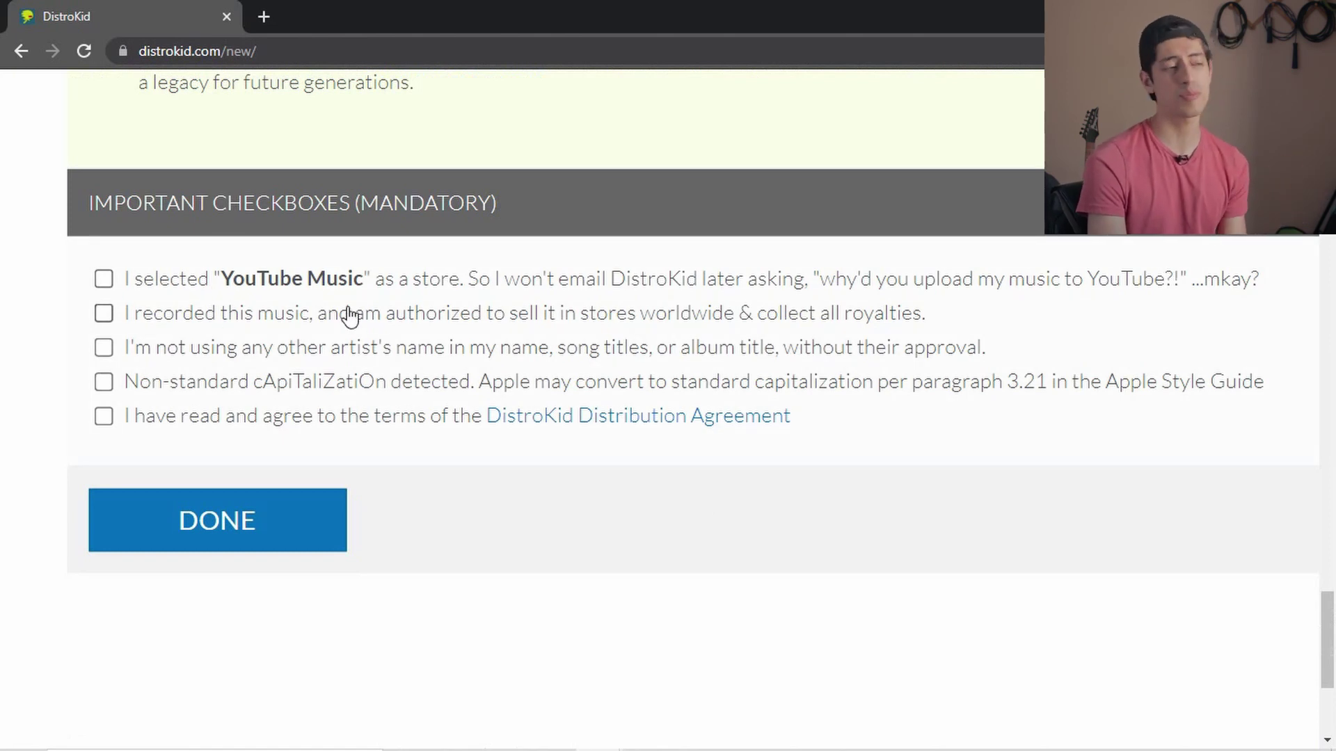
drag(123, 278, 815, 288)
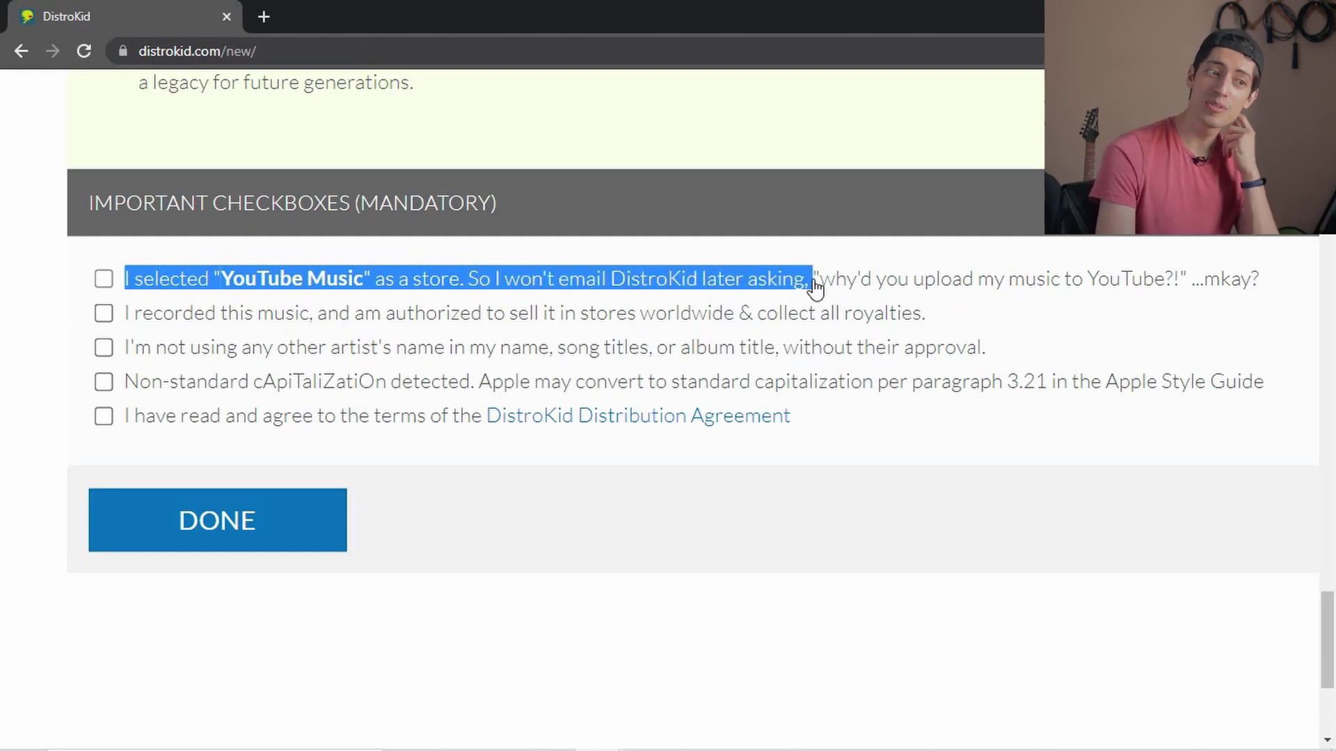
click(1014, 472)
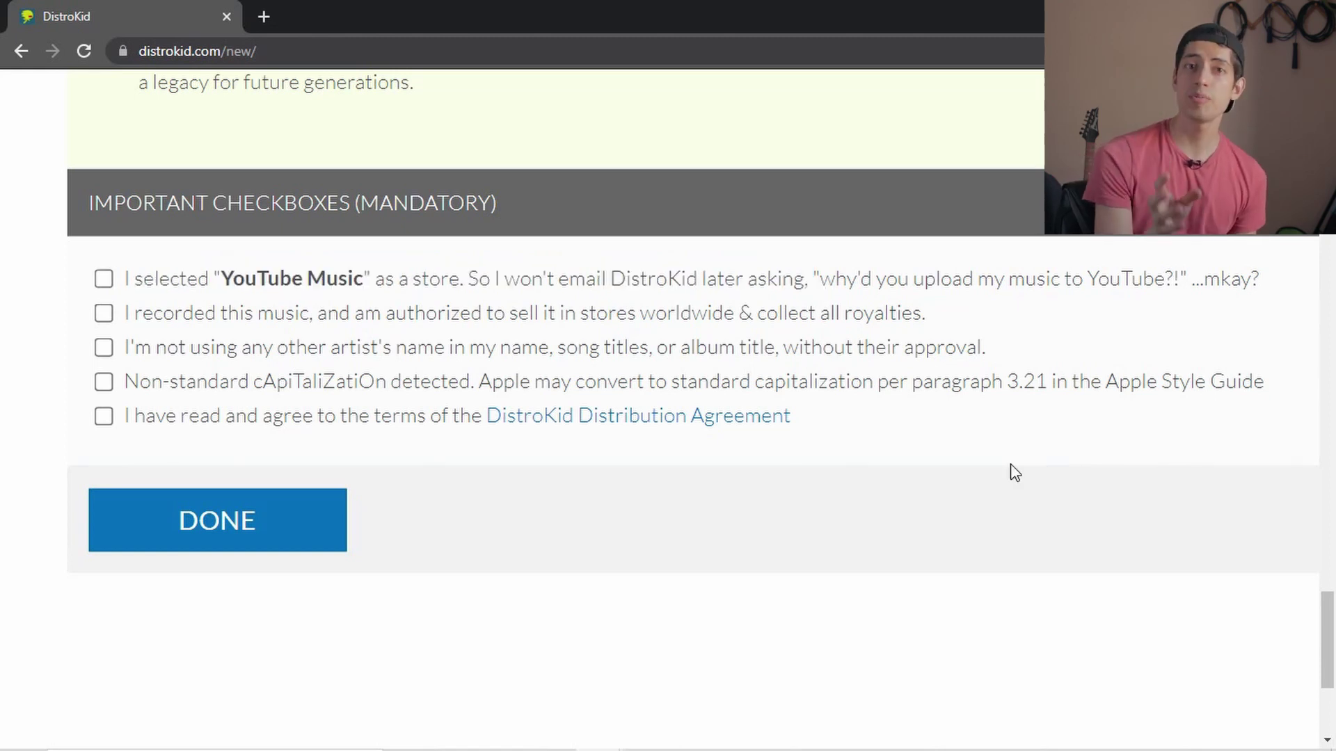